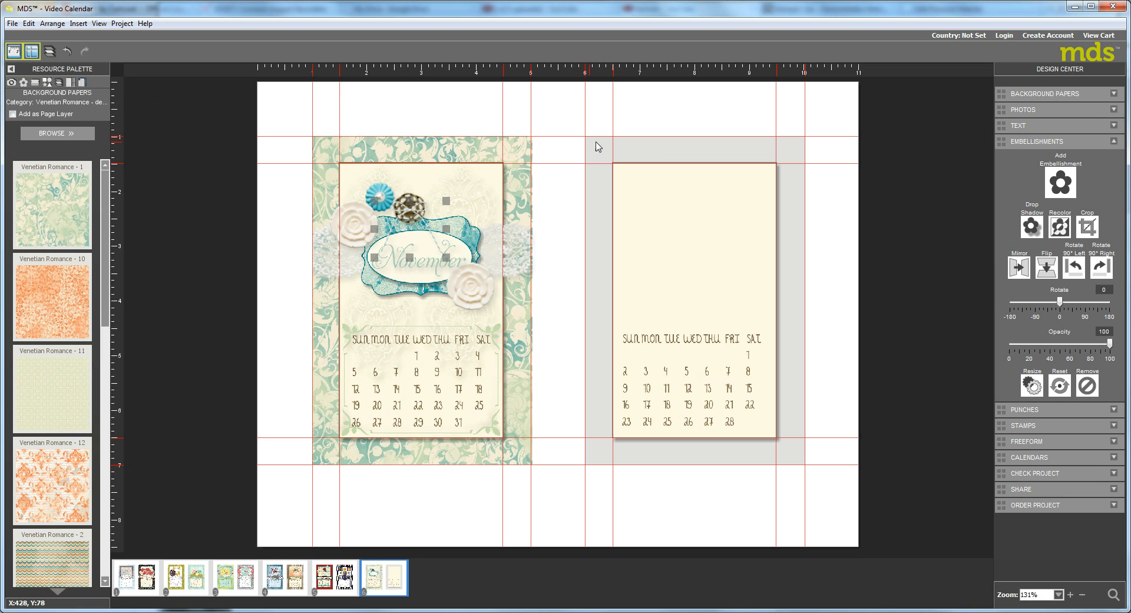
Step: Fill the gray border punch around the blank calendar with the Joyful Times - 1 background paper
{"action": "left_click", "coordinate": [598, 140]}
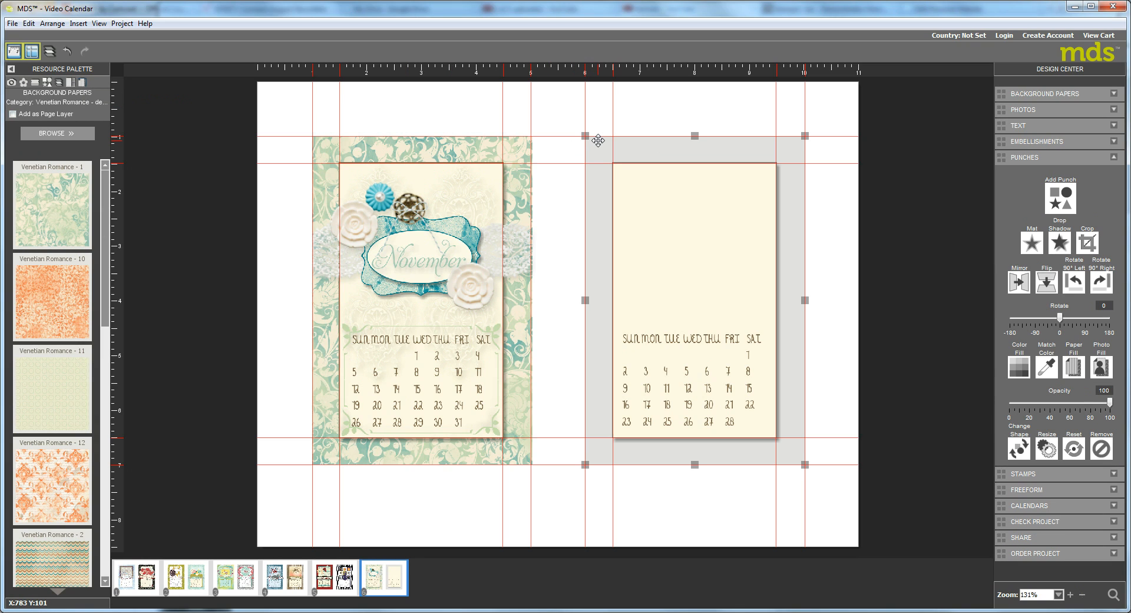
{"action": "left_click", "coordinate": [1073, 369]}
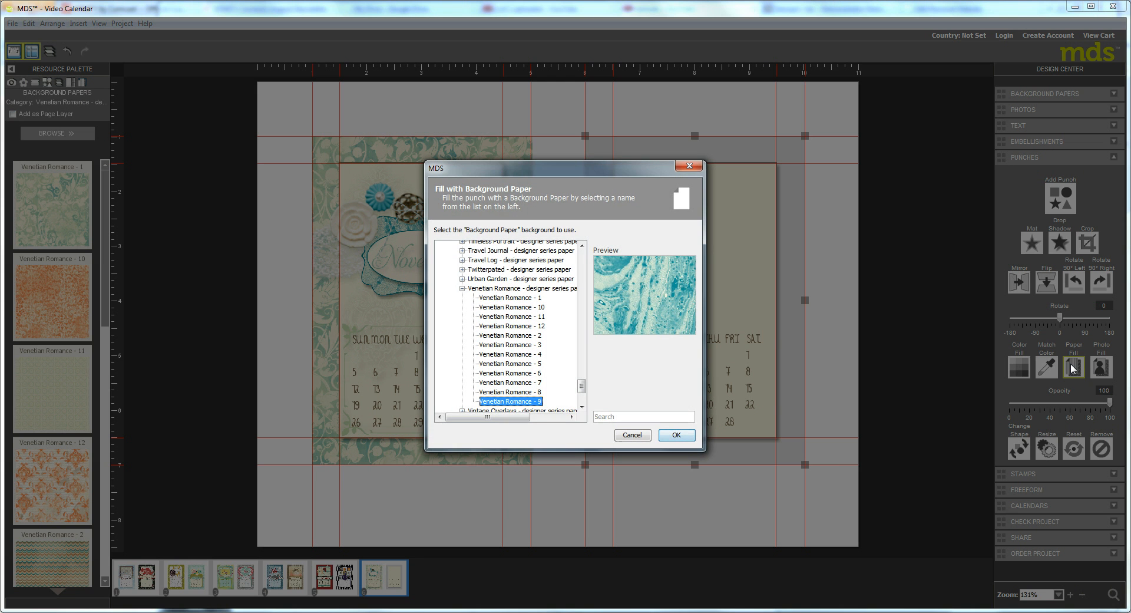
{"action": "left_click", "coordinate": [584, 263]}
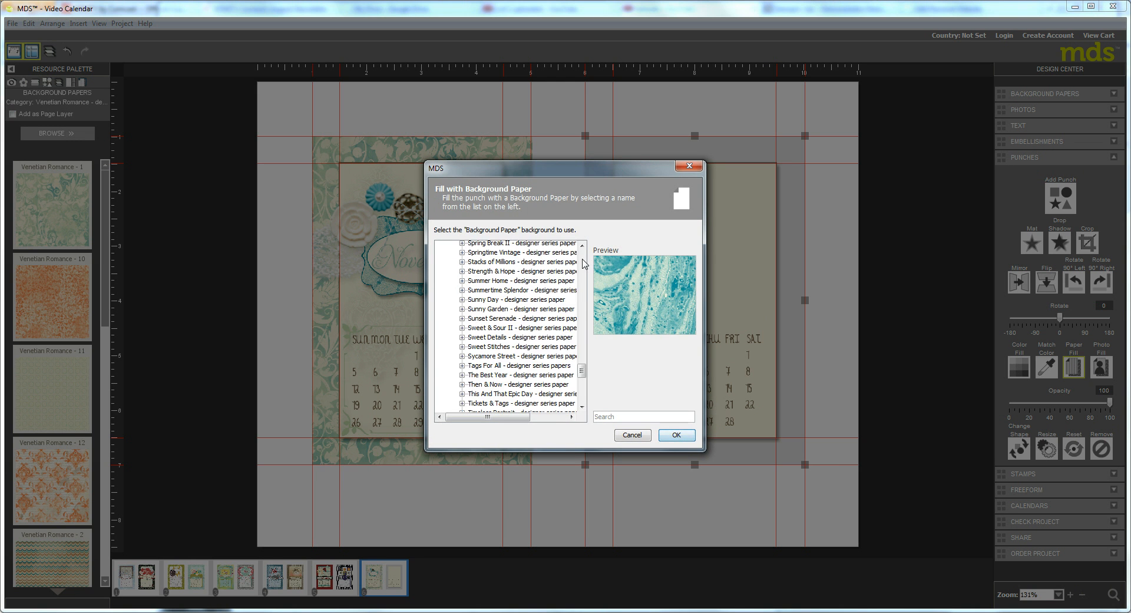
{"action": "left_click", "coordinate": [584, 263]}
{"action": "left_click", "coordinate": [584, 263]}
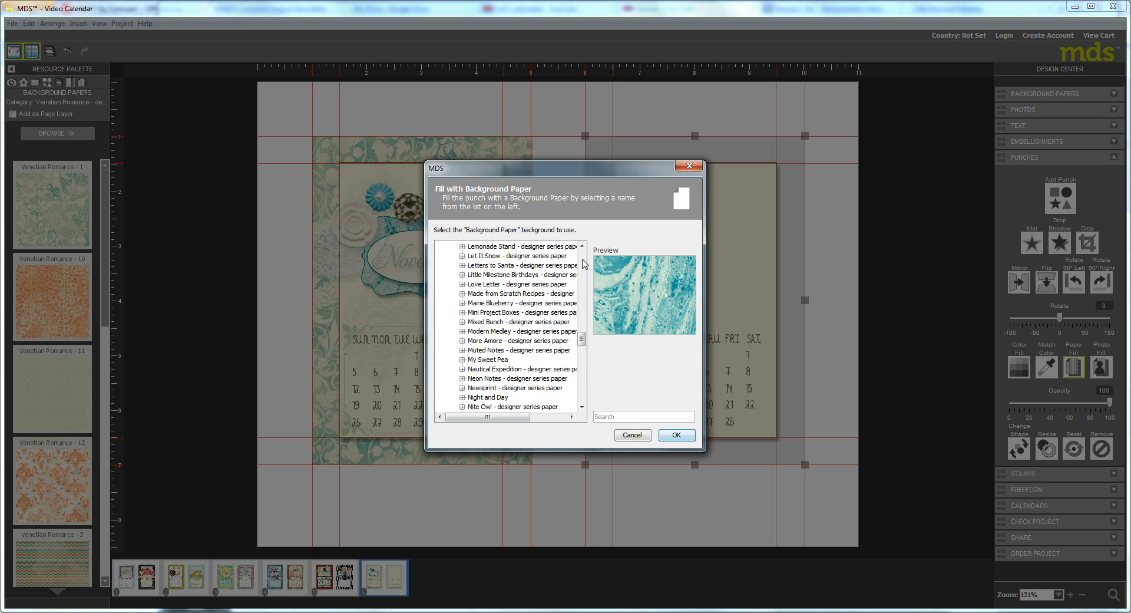
{"action": "left_click", "coordinate": [583, 262]}
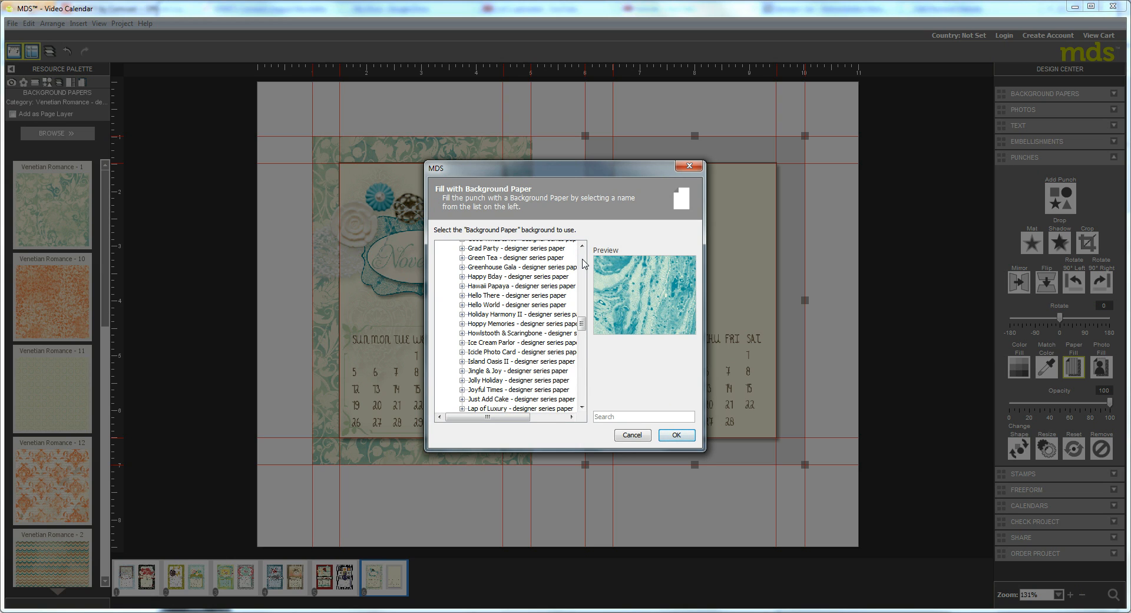
{"action": "left_click", "coordinate": [472, 392]}
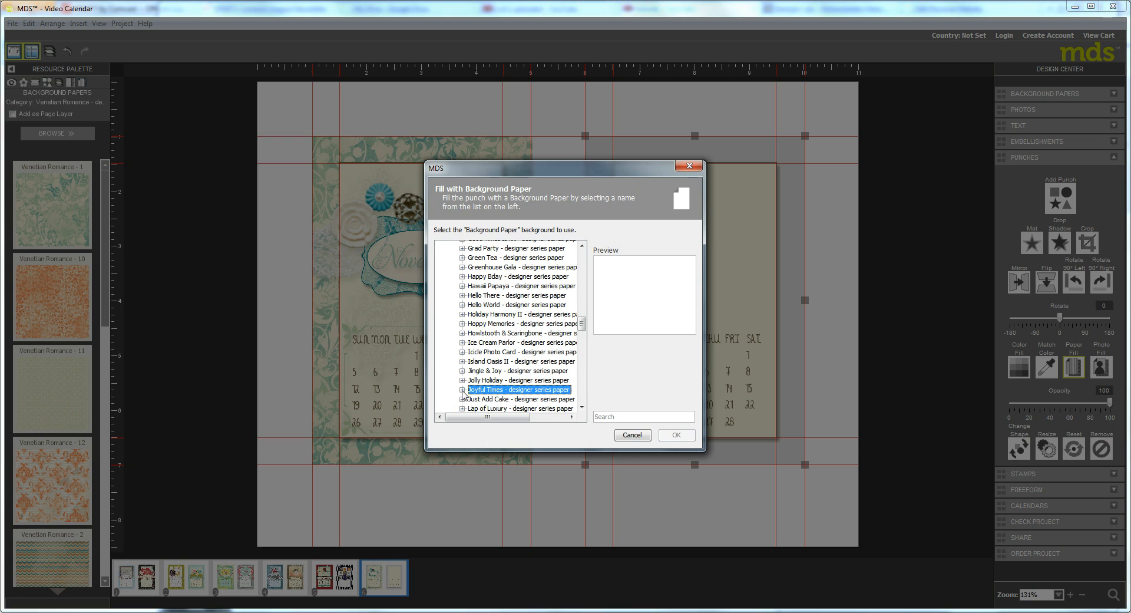
{"action": "left_click", "coordinate": [463, 389]}
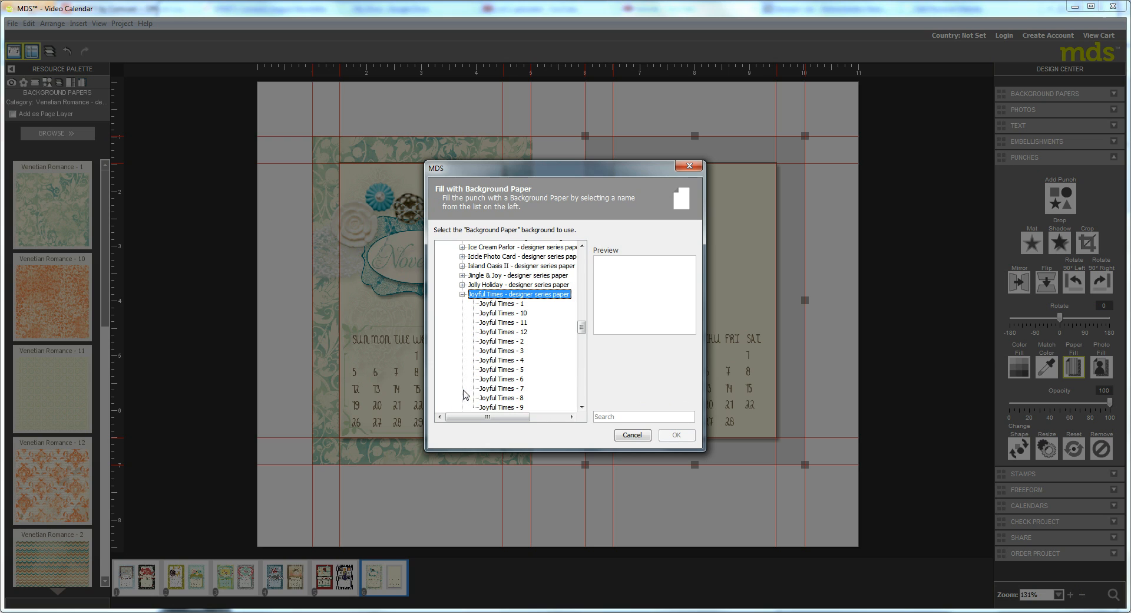
{"action": "left_click", "coordinate": [511, 305]}
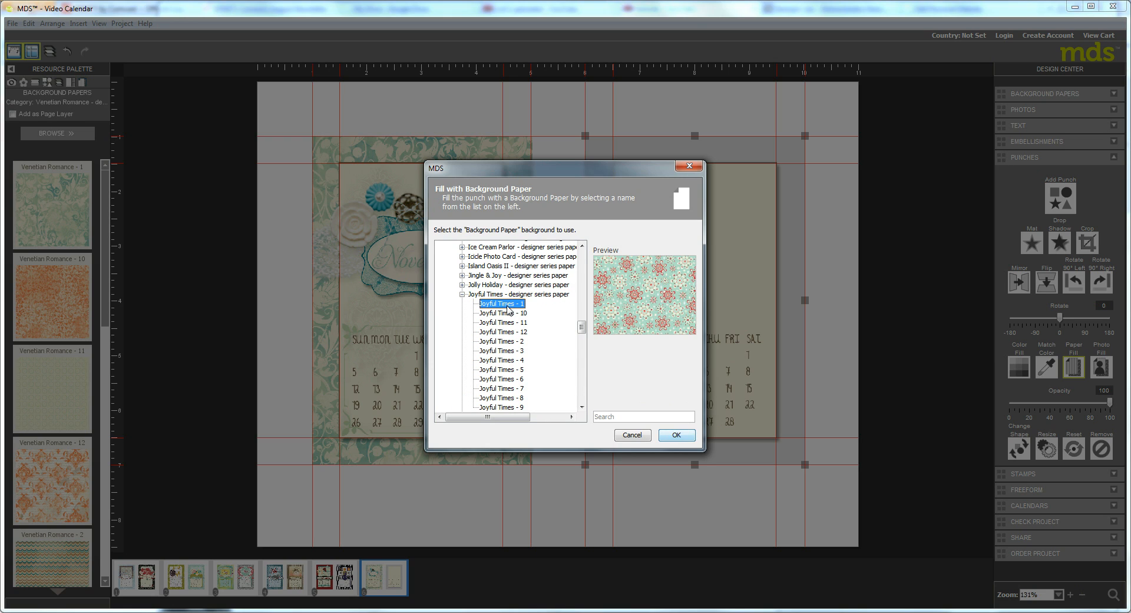
{"action": "left_click", "coordinate": [677, 436]}
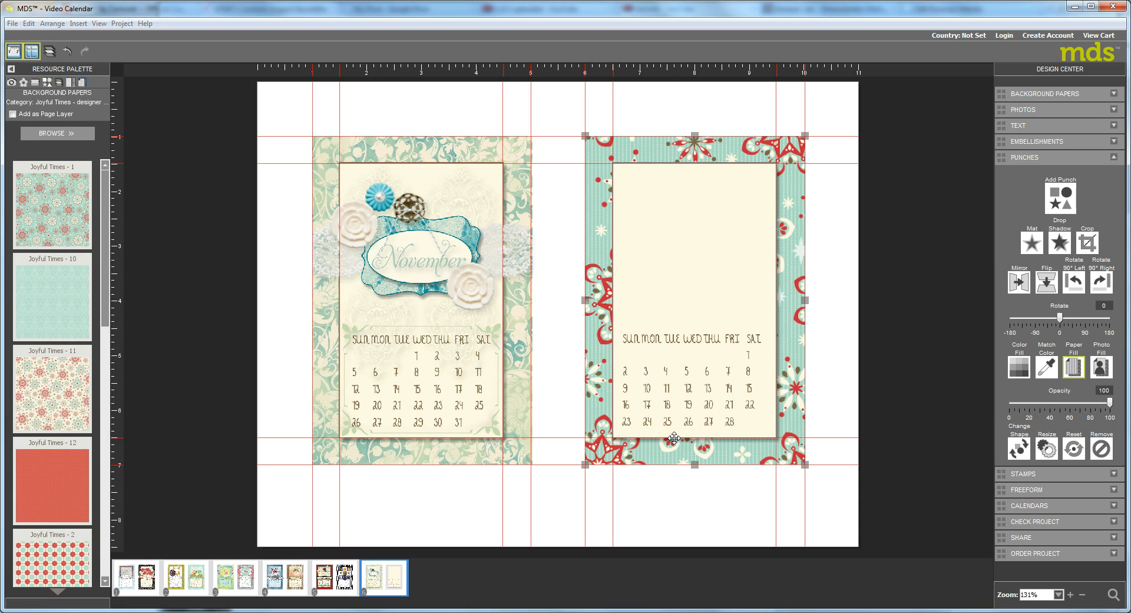
Step: Scale down the snowflake paper pattern inside the border punch so that it still covers the punch completely
{"action": "double_click", "coordinate": [614, 149]}
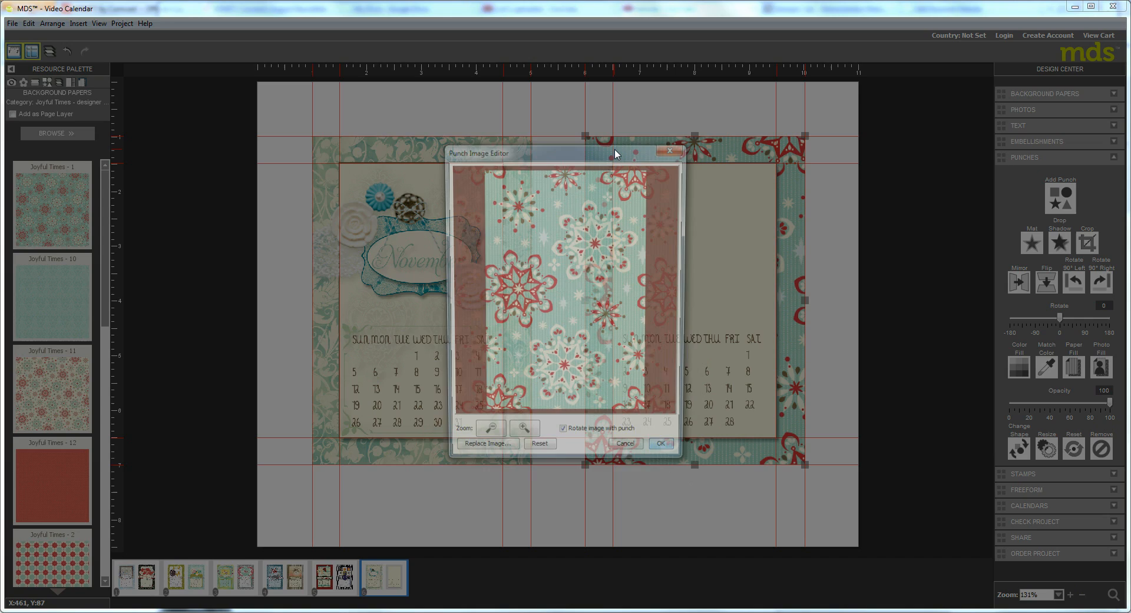
{"action": "left_click", "coordinate": [493, 439]}
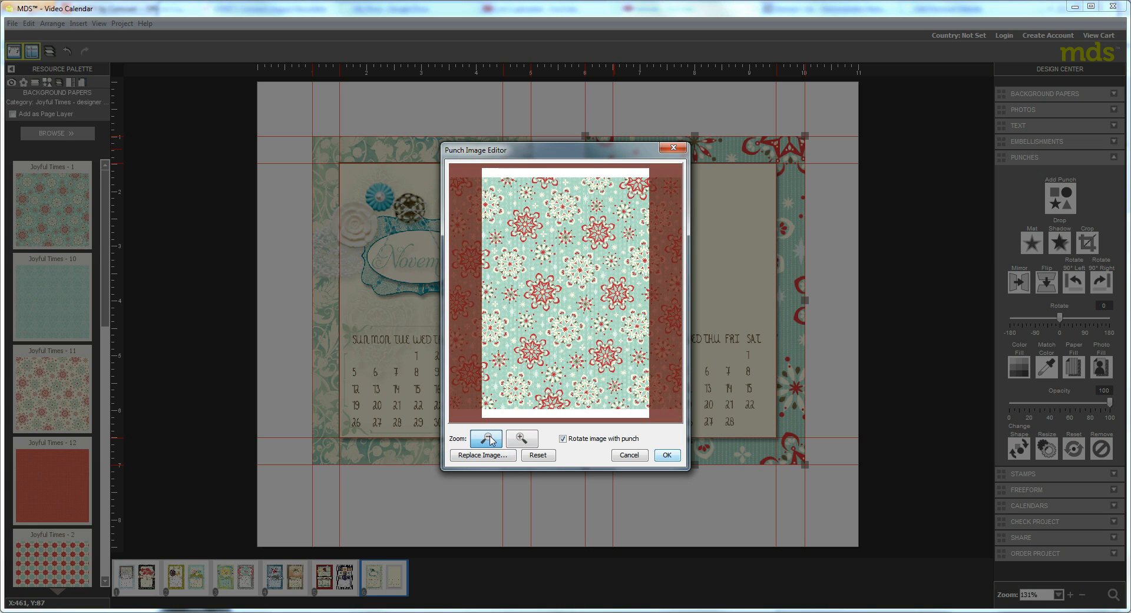
{"action": "left_click", "coordinate": [521, 437]}
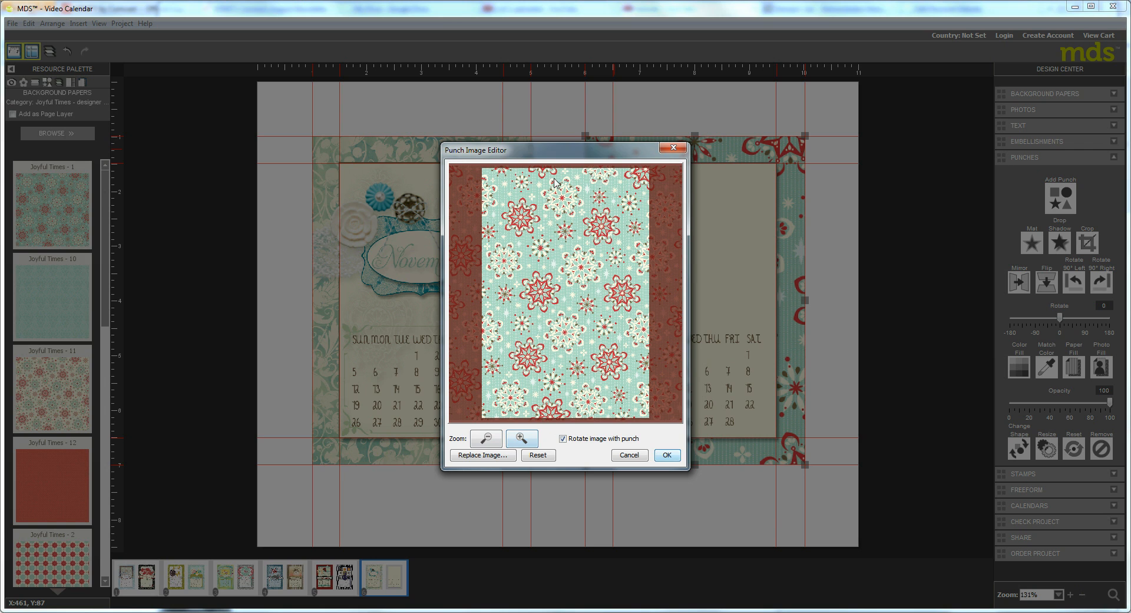
{"action": "left_click", "coordinate": [669, 455]}
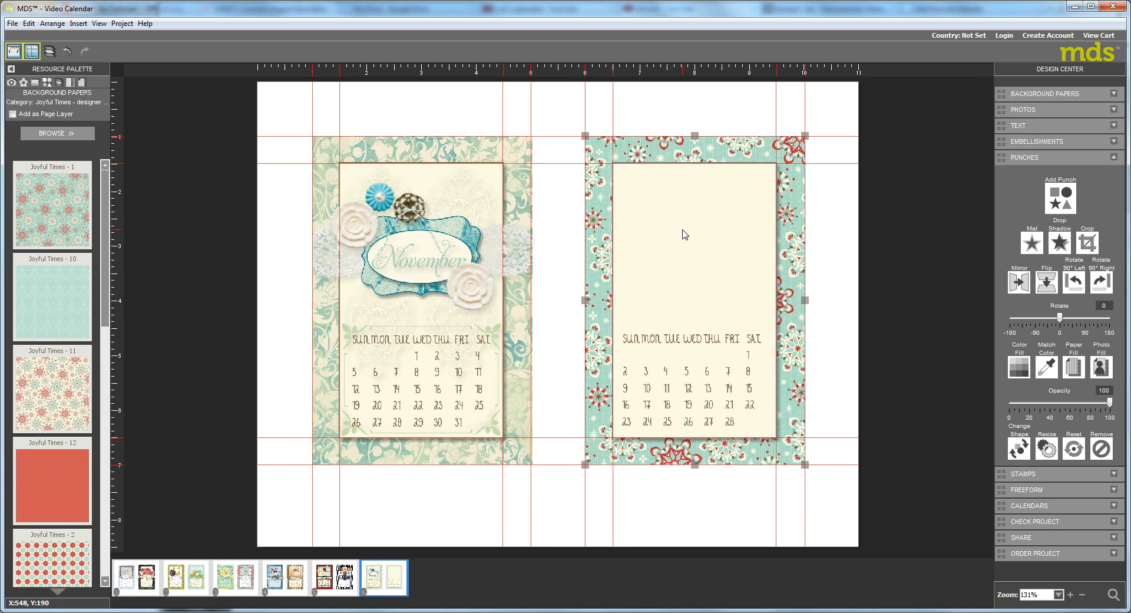
Step: Load the Card Stock background papers and apply Very Vanilla to the blank calendar's inner panel
{"action": "left_click", "coordinate": [685, 218]}
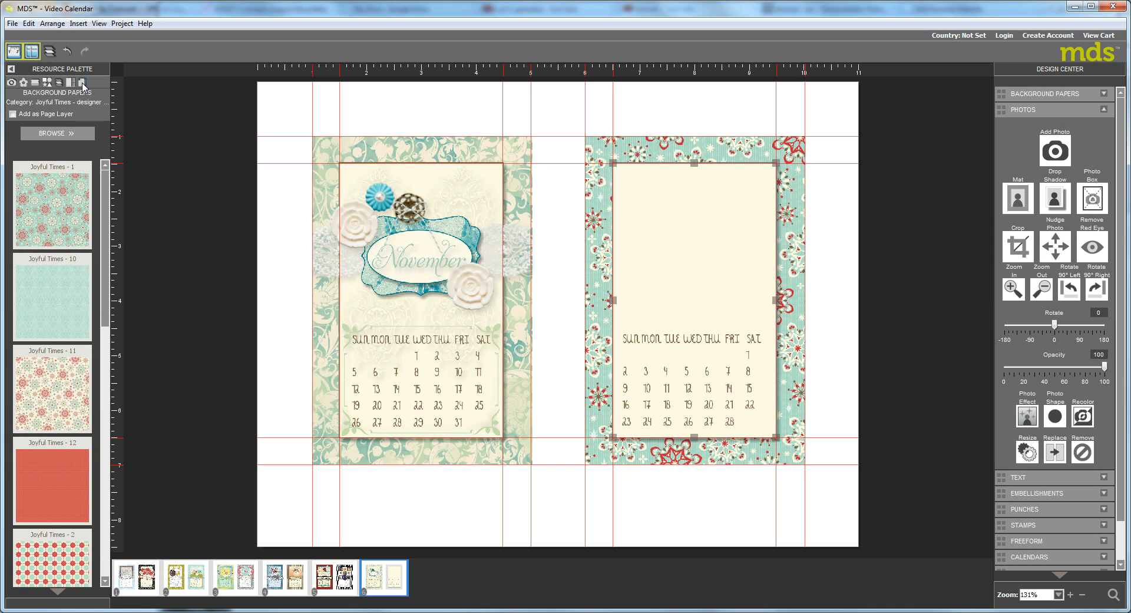
{"action": "left_click", "coordinate": [65, 133]}
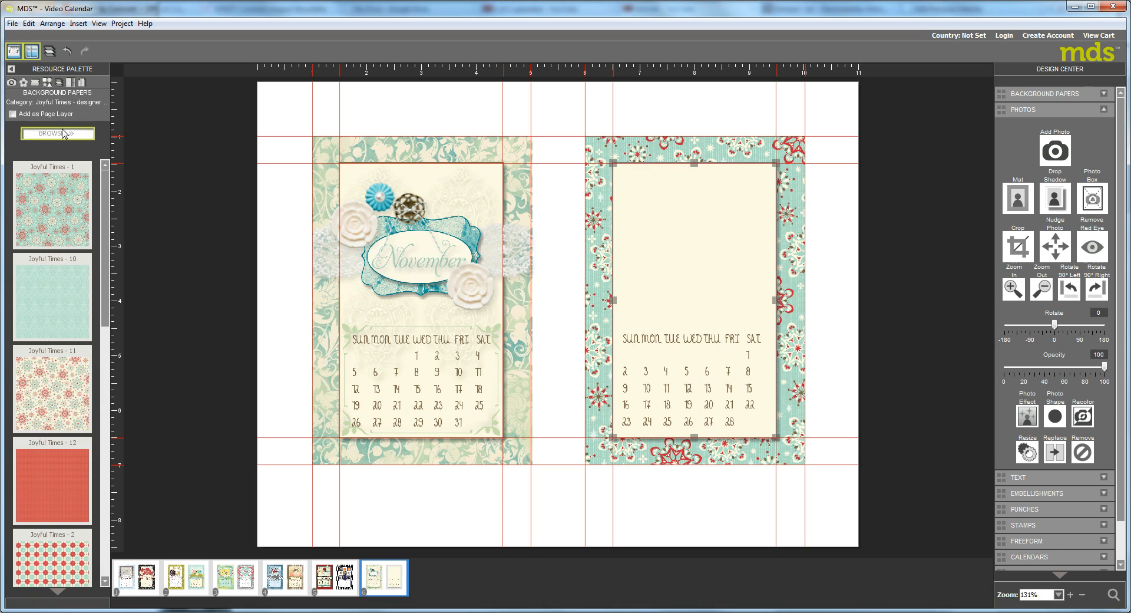
{"action": "left_click", "coordinate": [66, 186]}
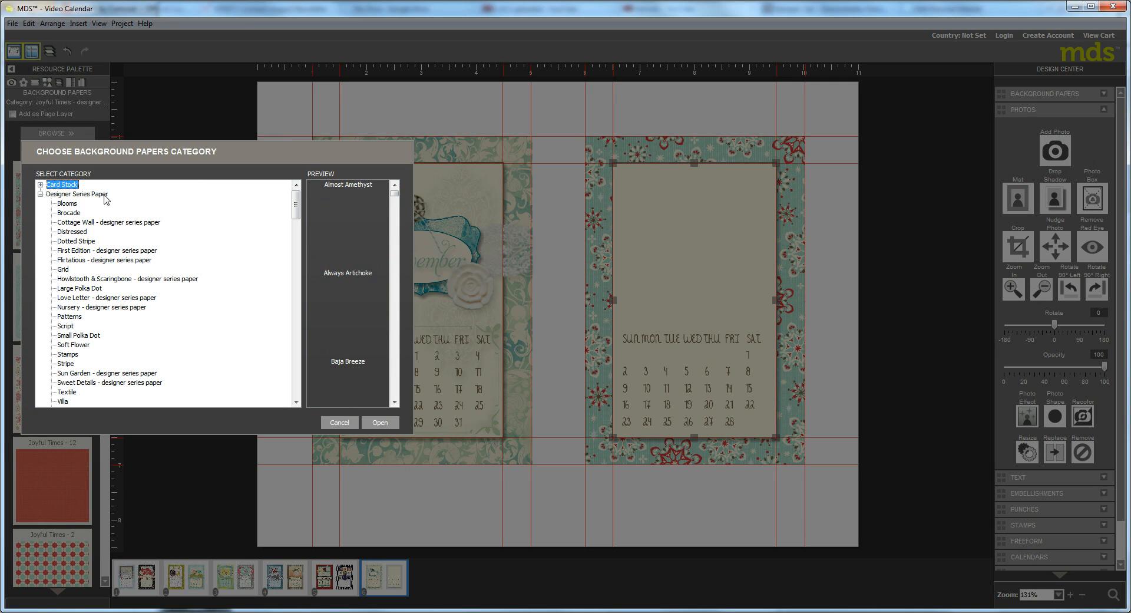
{"action": "left_click", "coordinate": [380, 422]}
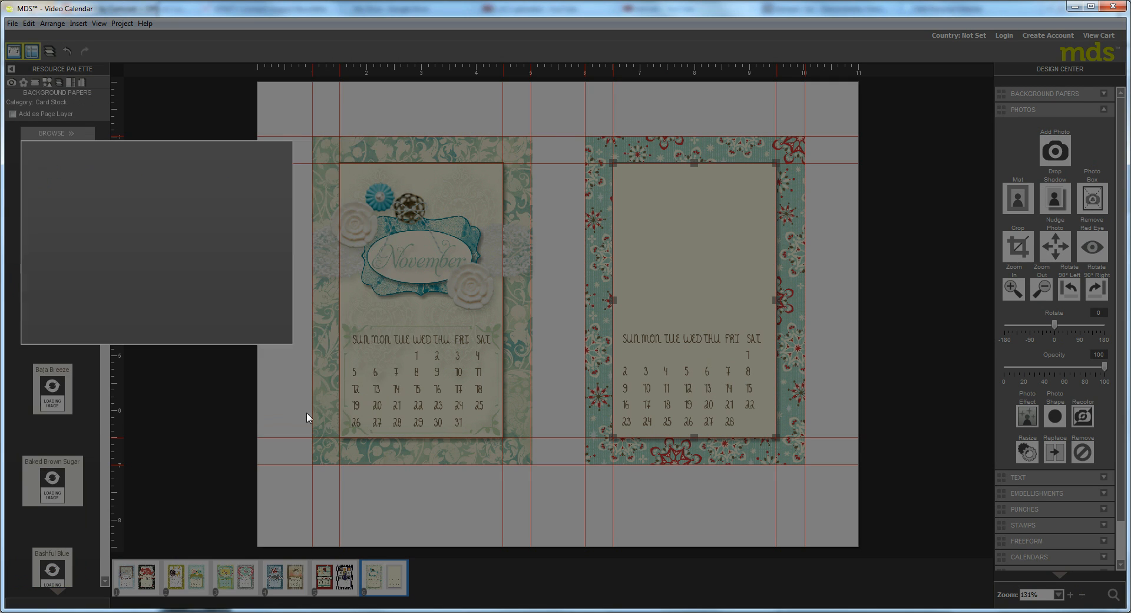
{"action": "scroll", "coordinate": [102, 353], "scroll_direction": "down", "scroll_amount": 10}
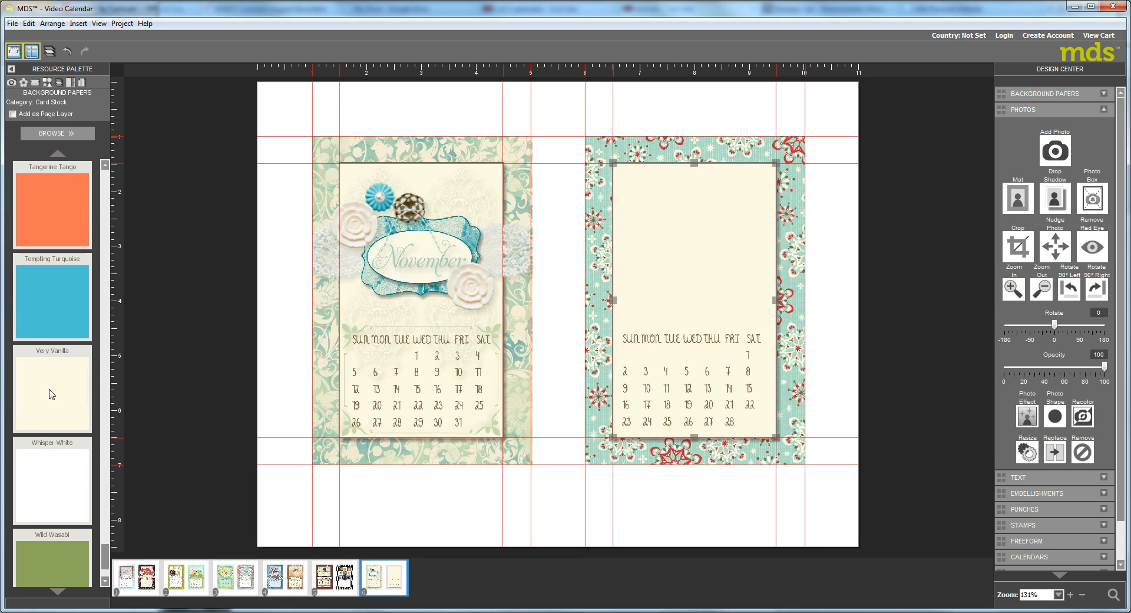
{"action": "left_click_drag", "start_coordinate": [52, 395], "coordinate": [696, 263]}
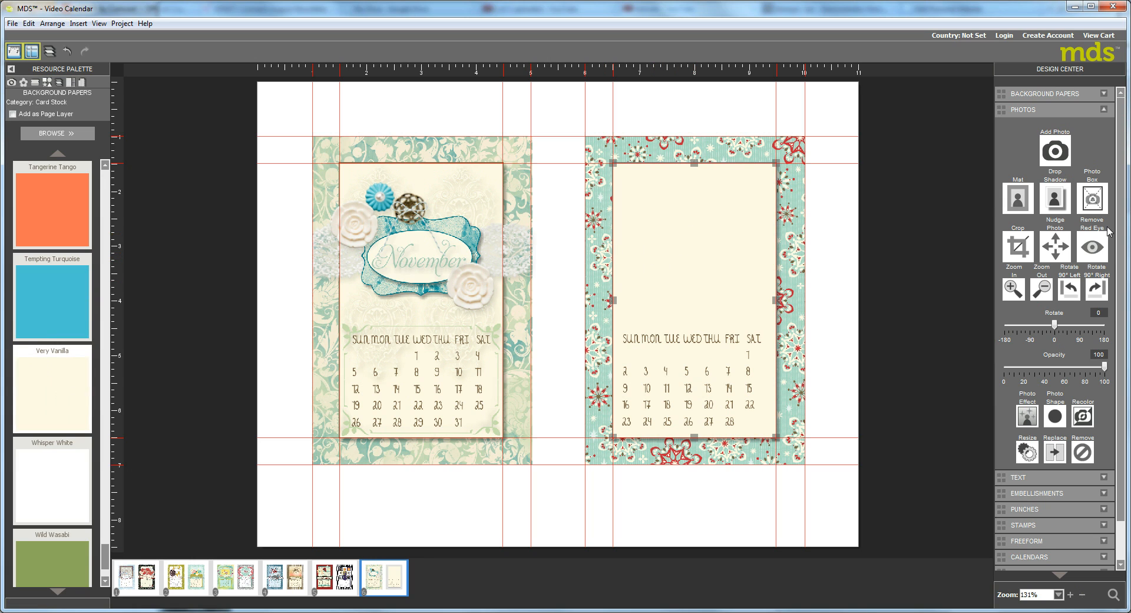
Step: Give the vanilla calendar panel a mat in dark brown from the Stampin' Up! Colors palette
{"action": "left_click", "coordinate": [1018, 198]}
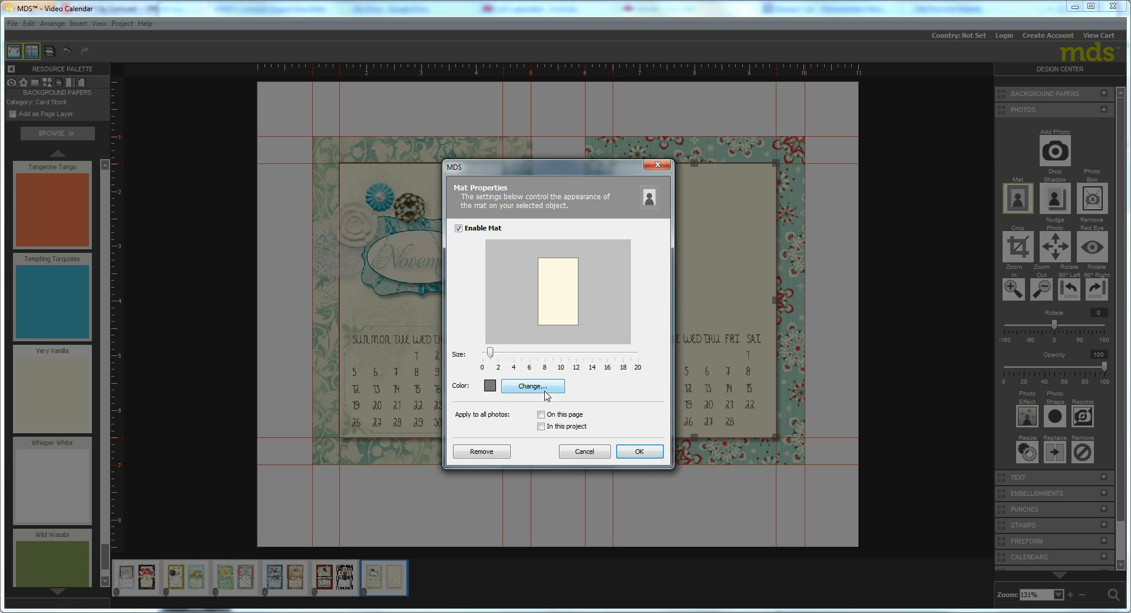
{"action": "left_click", "coordinate": [540, 387]}
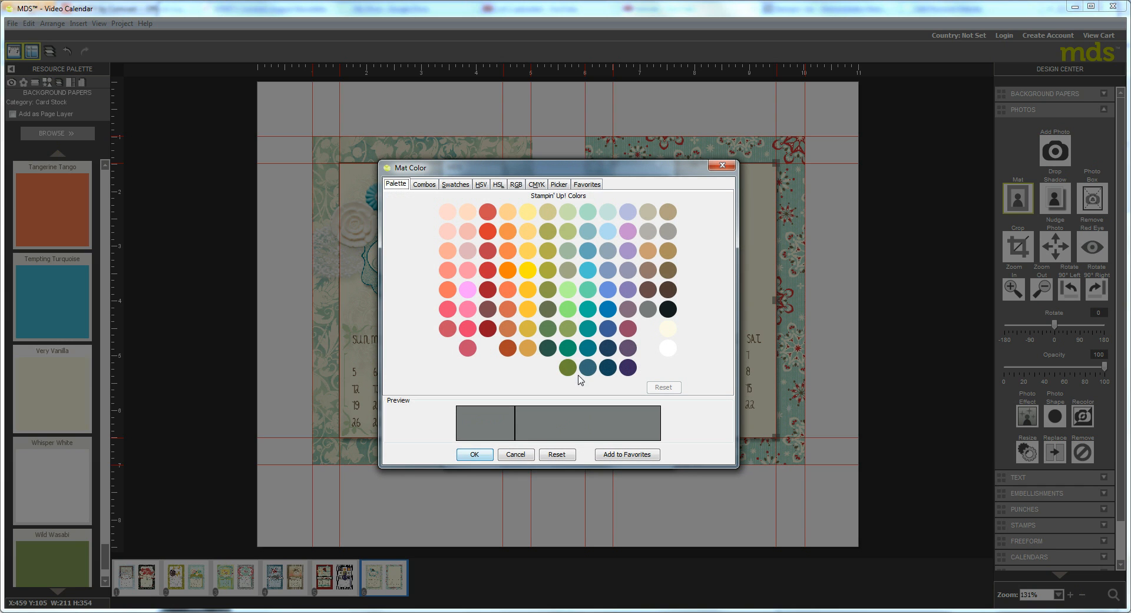
{"action": "left_click", "coordinate": [668, 272]}
{"action": "left_click", "coordinate": [484, 459]}
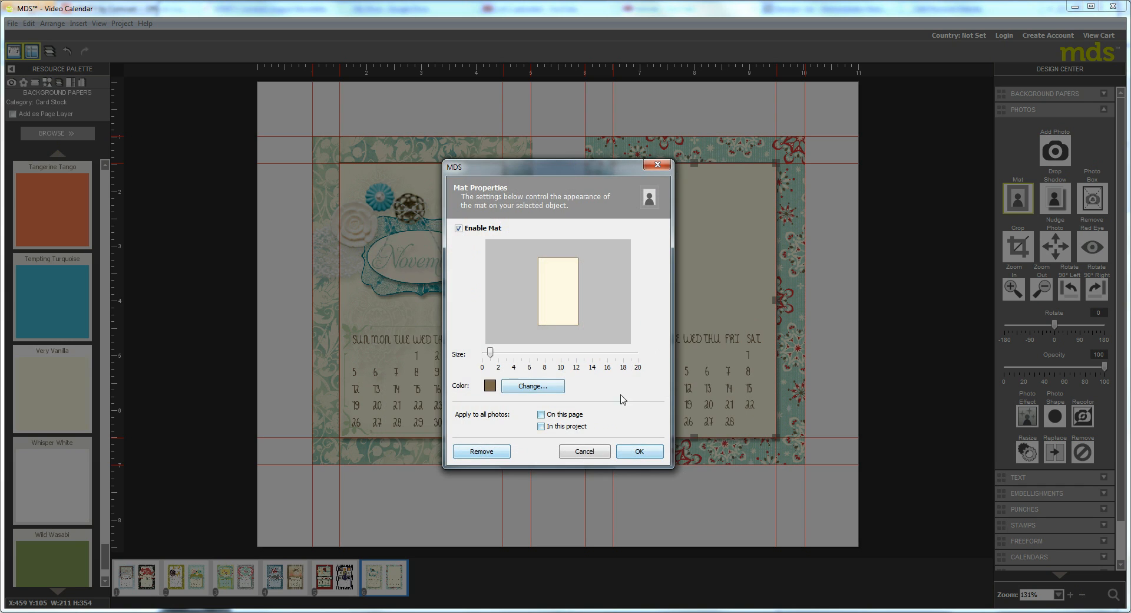
{"action": "left_click", "coordinate": [638, 455]}
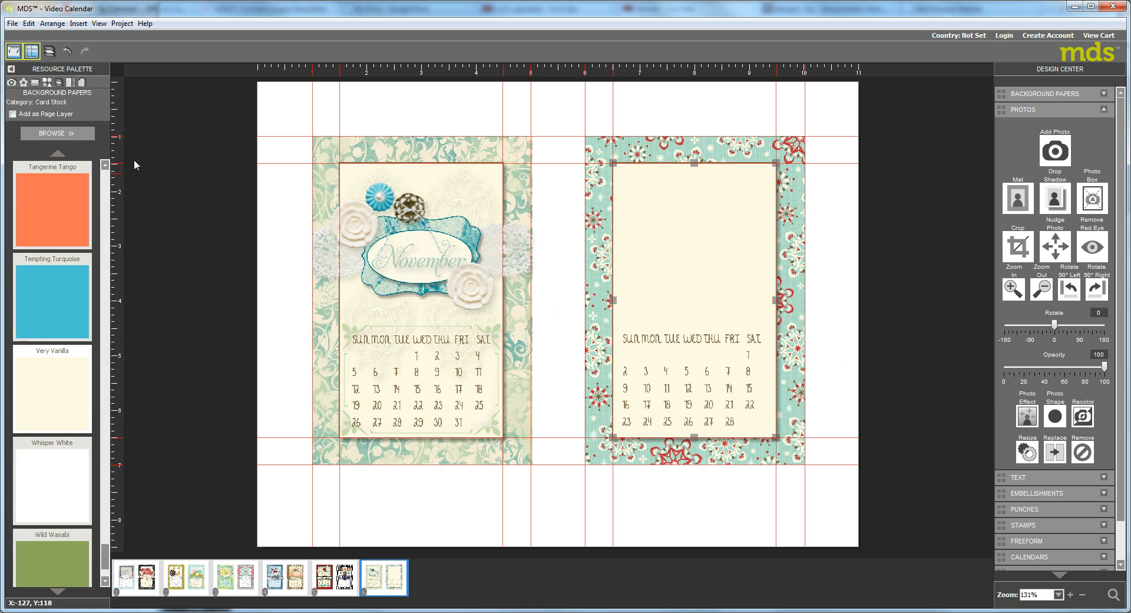
Step: Load the Back to School stamps category from the Designer Kits
{"action": "left_click", "coordinate": [34, 83]}
{"action": "left_click", "coordinate": [37, 135]}
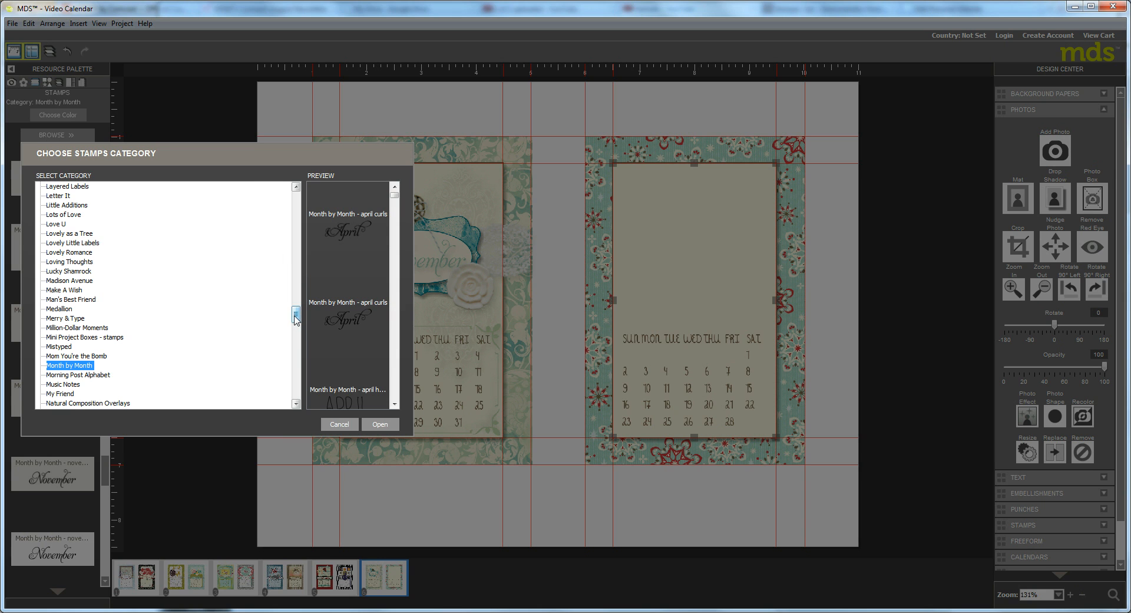
{"action": "left_click_drag", "start_coordinate": [296, 319], "coordinate": [296, 390]}
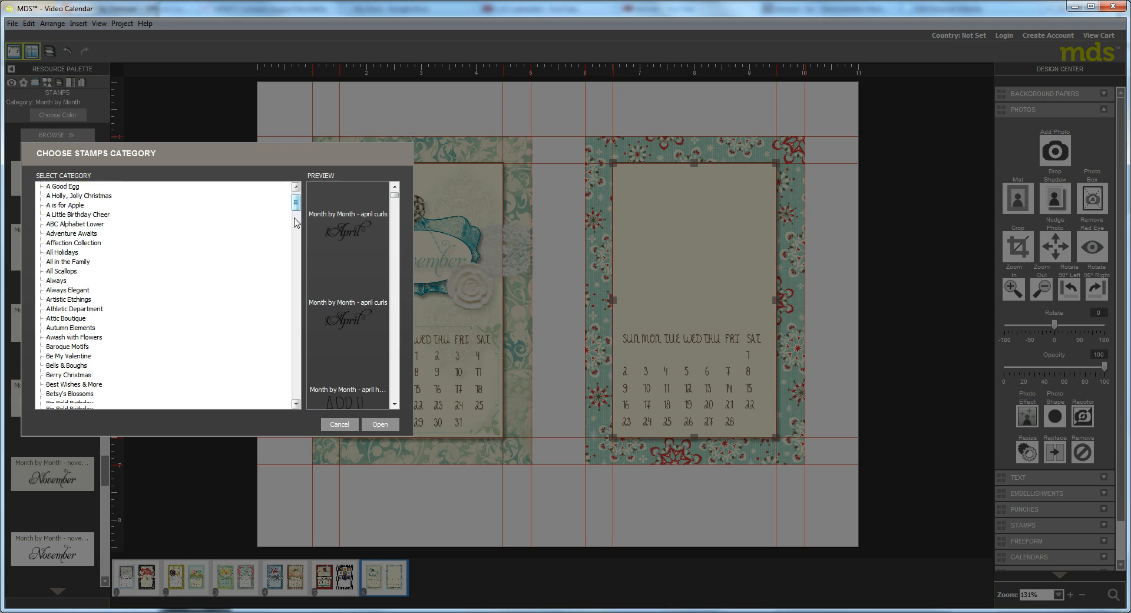
{"action": "left_click", "coordinate": [41, 405]}
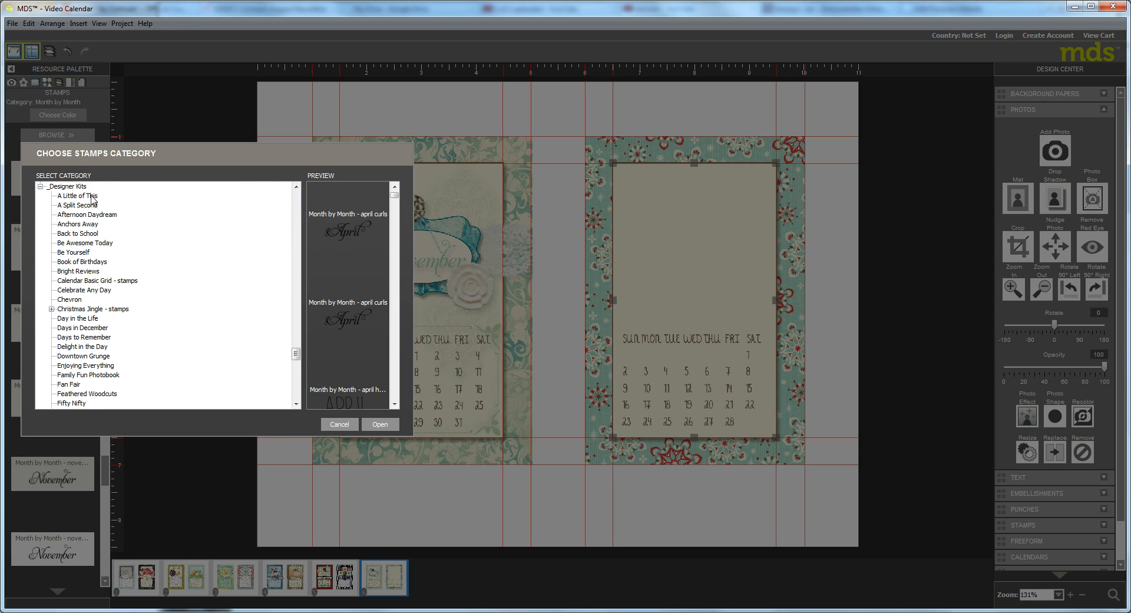
{"action": "left_click", "coordinate": [78, 233]}
{"action": "left_click", "coordinate": [384, 425]}
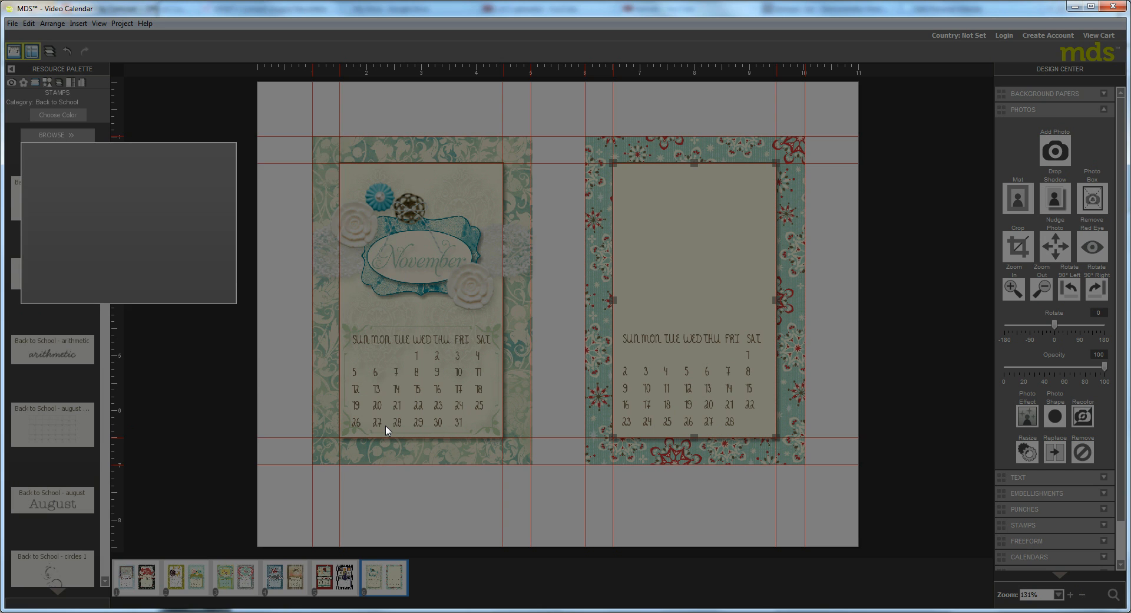
Step: Load the Back to School embellishments category from the Designer Kits
{"action": "left_click", "coordinate": [24, 84]}
{"action": "left_click", "coordinate": [56, 118]}
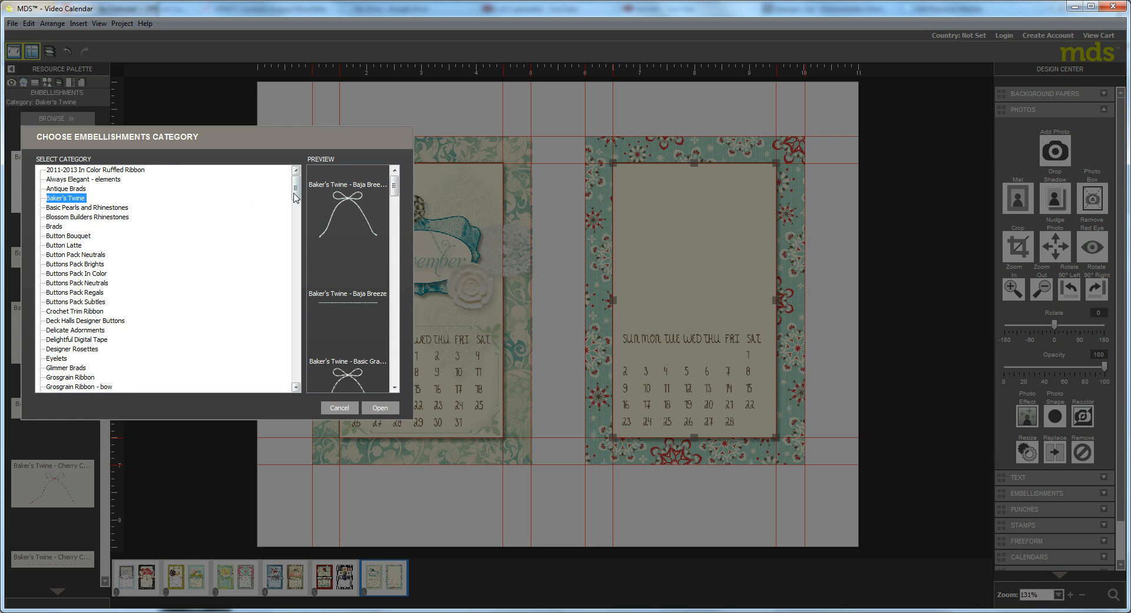
{"action": "left_click_drag", "start_coordinate": [296, 189], "coordinate": [296, 370]}
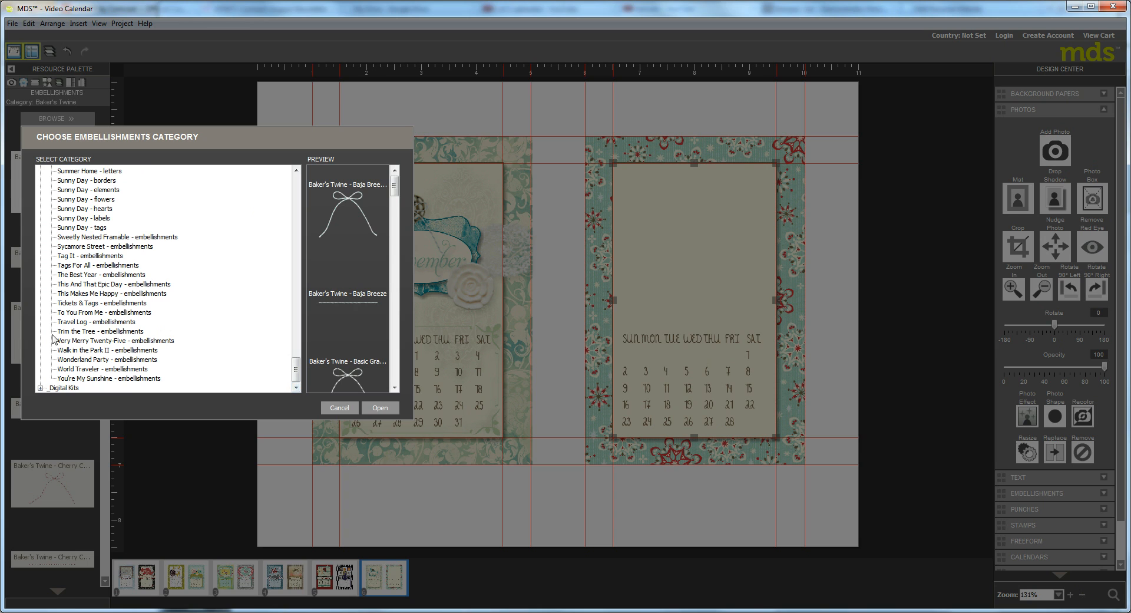
{"action": "left_click", "coordinate": [298, 186]}
{"action": "left_click", "coordinate": [298, 185]}
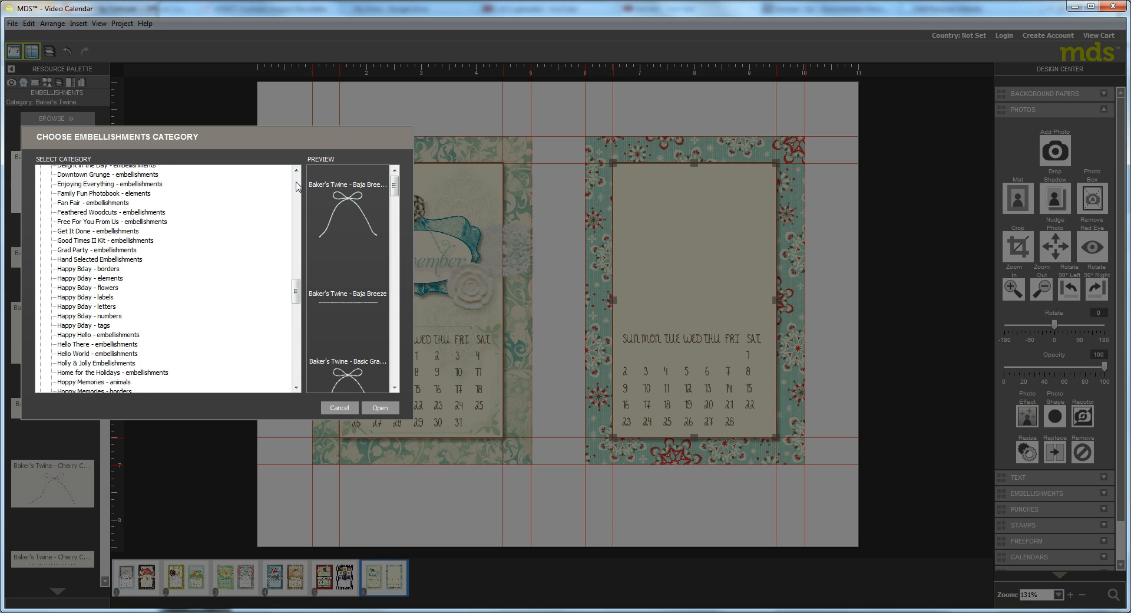
{"action": "left_click", "coordinate": [298, 185]}
{"action": "left_click", "coordinate": [297, 186]}
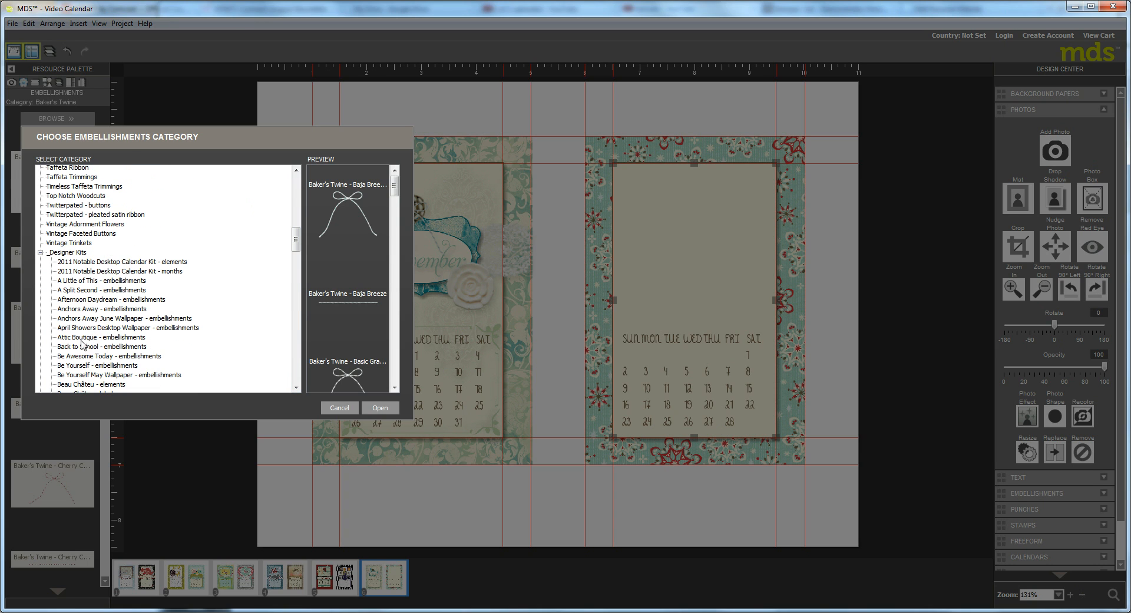
{"action": "left_click", "coordinate": [83, 346]}
{"action": "left_click", "coordinate": [380, 408]}
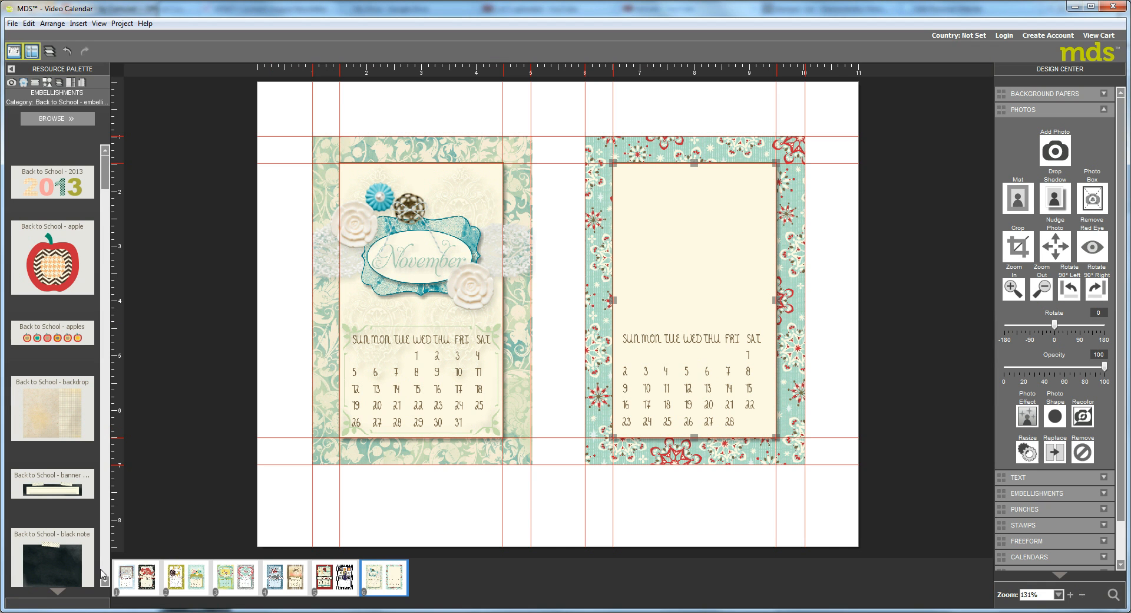
Step: Find the red diagonal stripe embellishment in the Back to School set and place it over the second page's calendar
{"action": "left_click", "coordinate": [102, 574]}
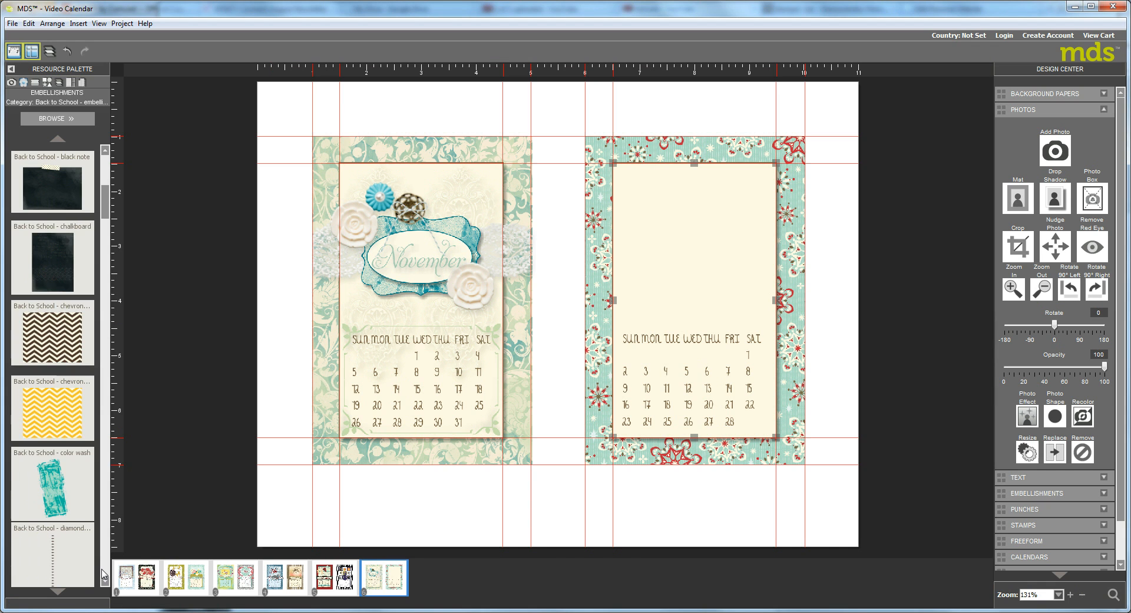
{"action": "left_click", "coordinate": [102, 575]}
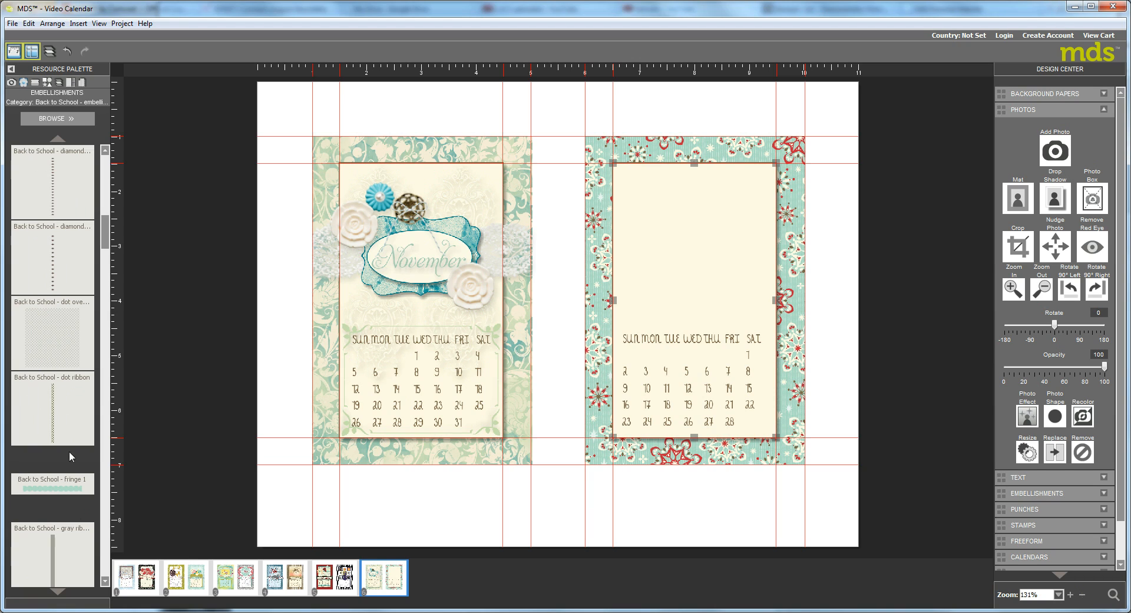
{"action": "left_click", "coordinate": [105, 570]}
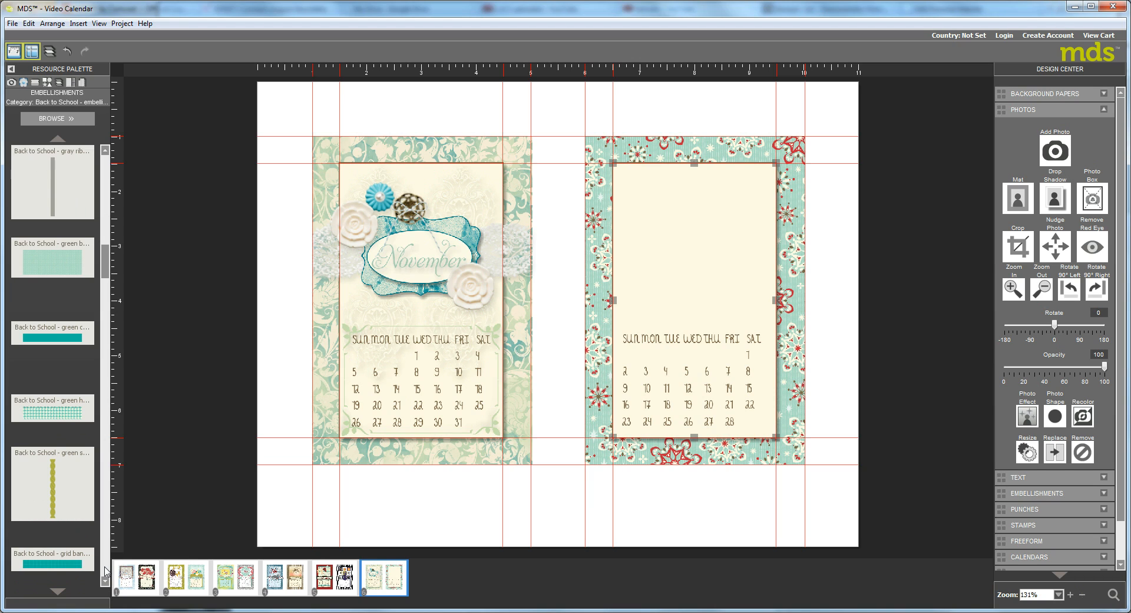
{"action": "left_click", "coordinate": [106, 570]}
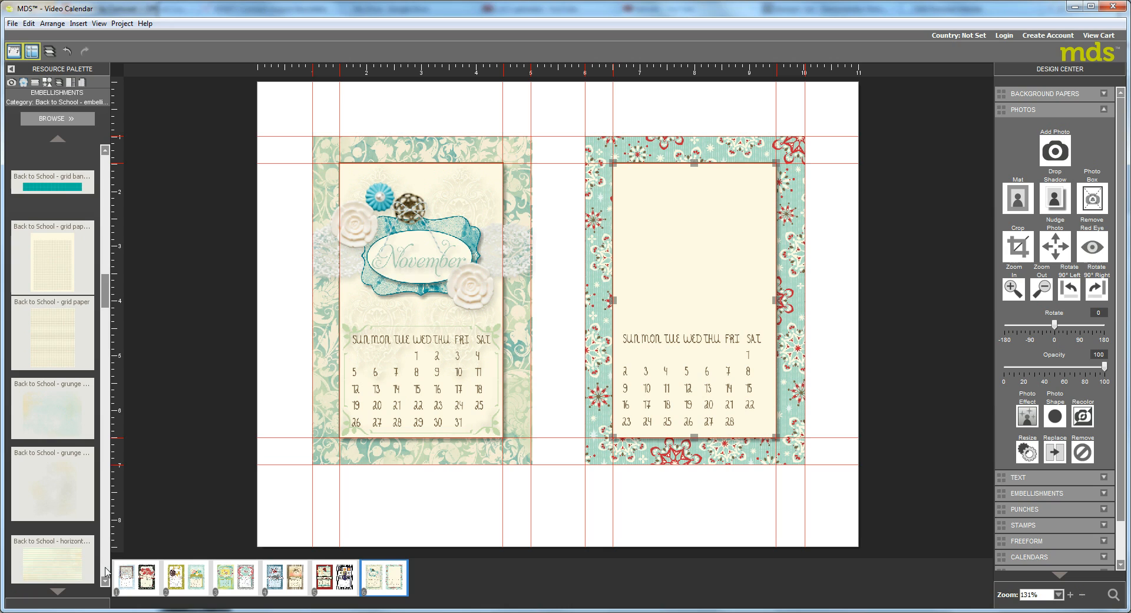
{"action": "left_click", "coordinate": [106, 570]}
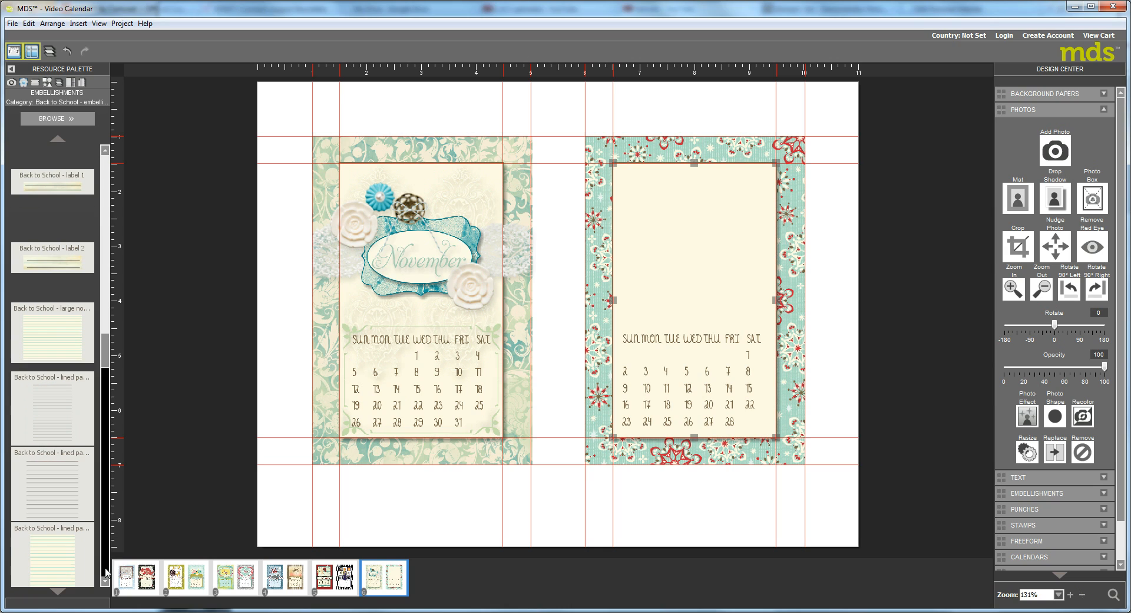
{"action": "left_click", "coordinate": [106, 571]}
{"action": "left_click", "coordinate": [106, 571]}
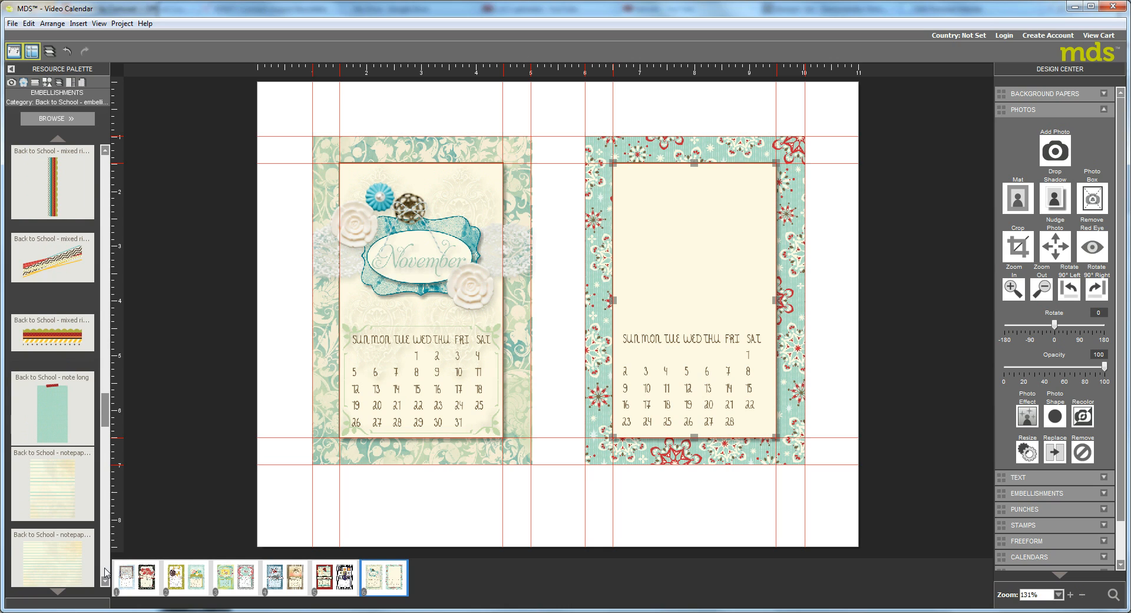
{"action": "left_click", "coordinate": [106, 571]}
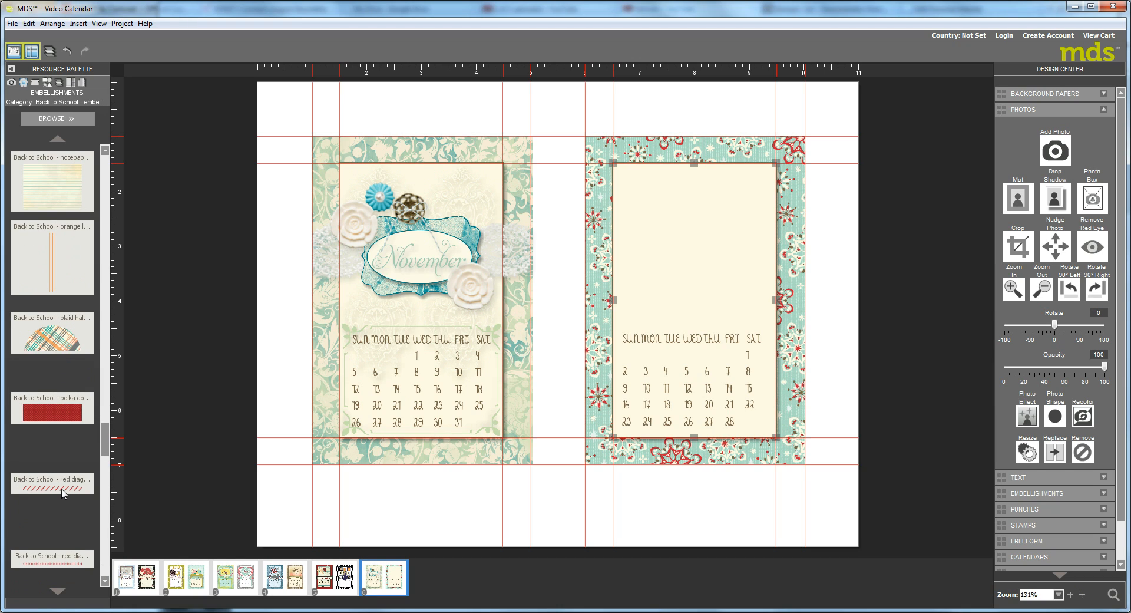
{"action": "left_click_drag", "start_coordinate": [63, 494], "coordinate": [626, 381]}
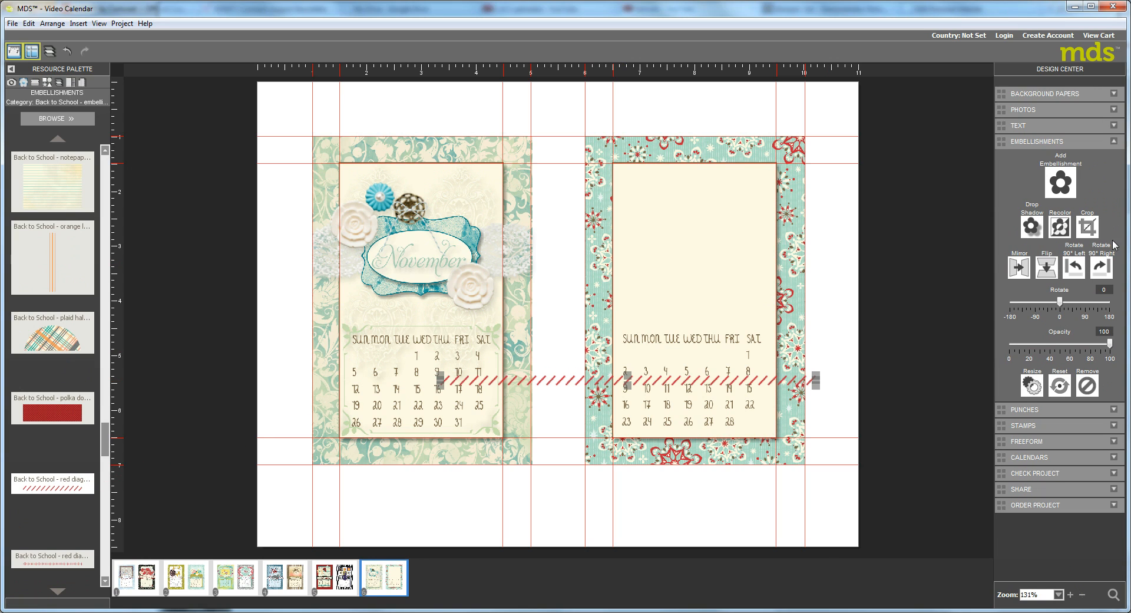
Step: Rotate the red diagonal stripe 90° to the left and crop it down to a short middle section
{"action": "left_click", "coordinate": [1074, 266]}
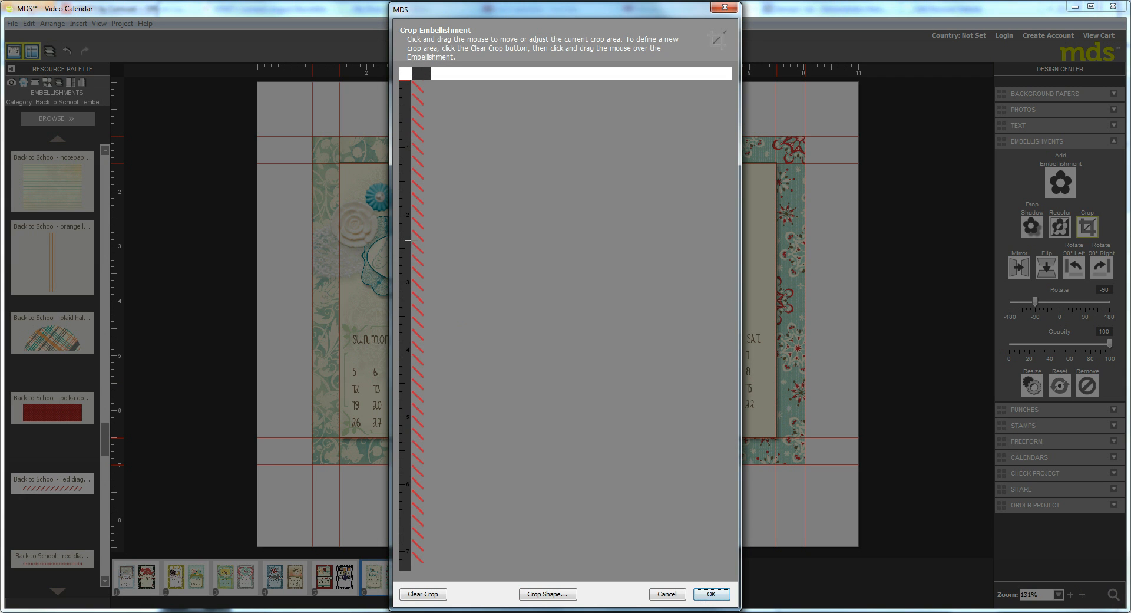
{"action": "left_click_drag", "start_coordinate": [421, 240], "coordinate": [446, 441]}
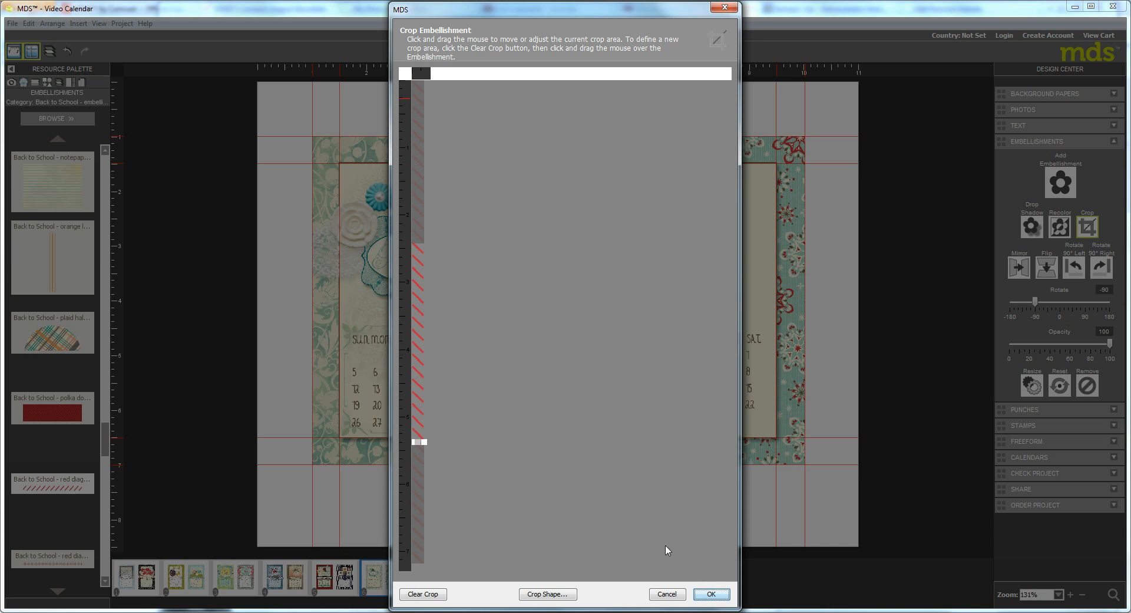
{"action": "left_click", "coordinate": [720, 595]}
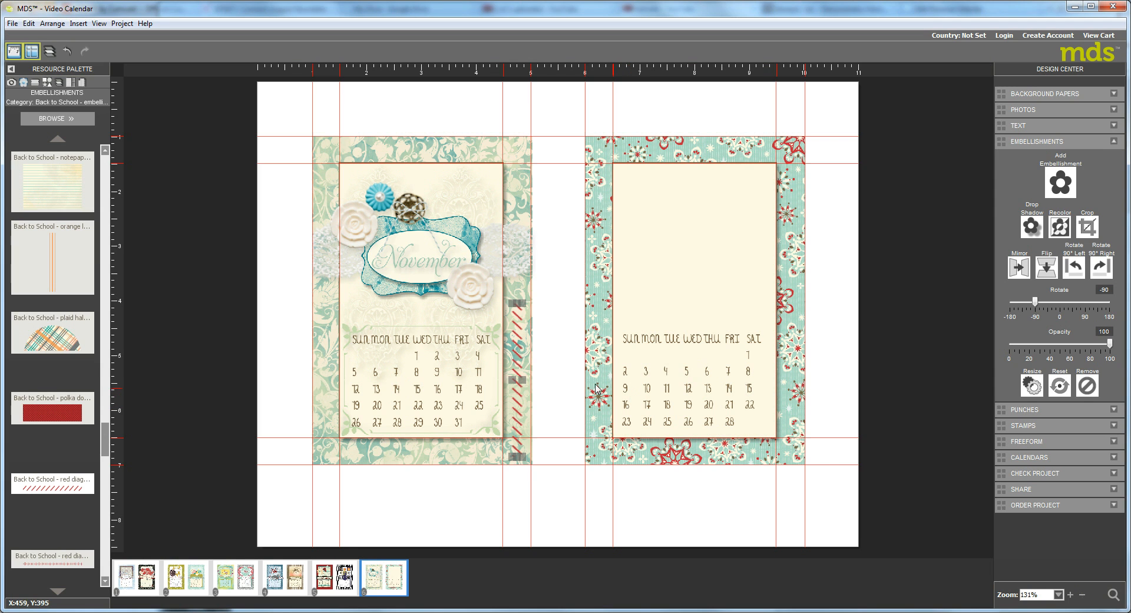
{"action": "left_click", "coordinate": [618, 371]}
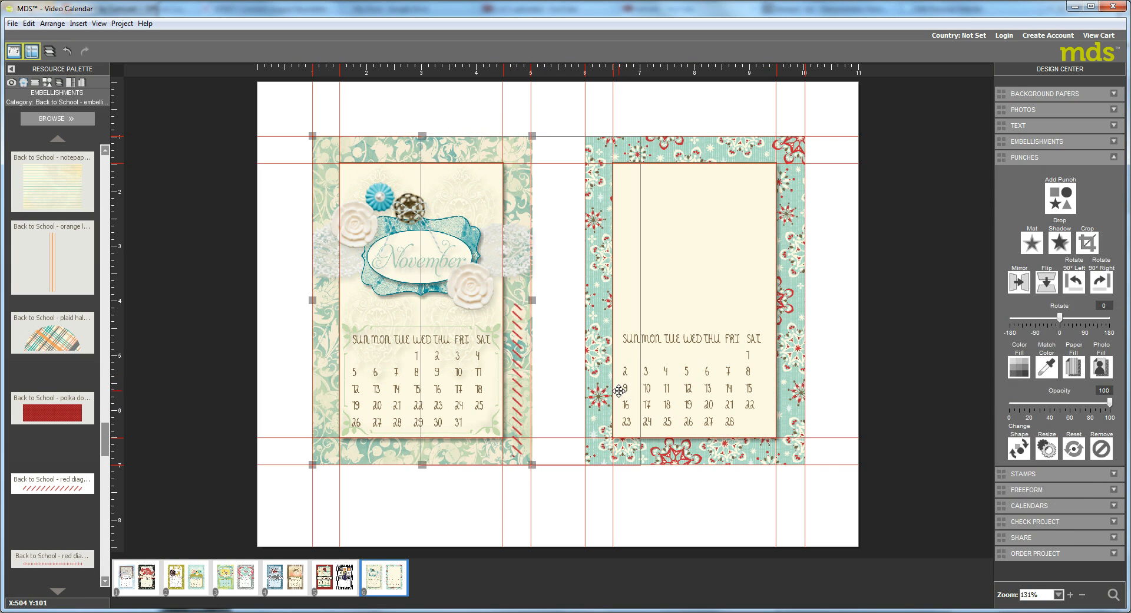
{"action": "left_click_drag", "start_coordinate": [464, 326], "coordinate": [563, 326]}
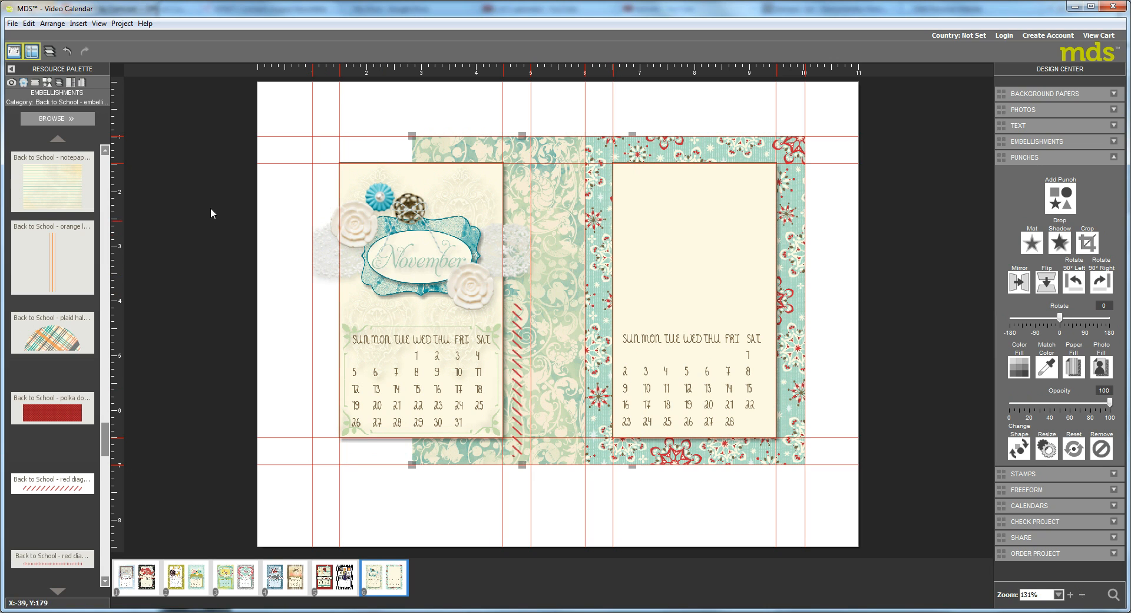
{"action": "left_click", "coordinate": [29, 23]}
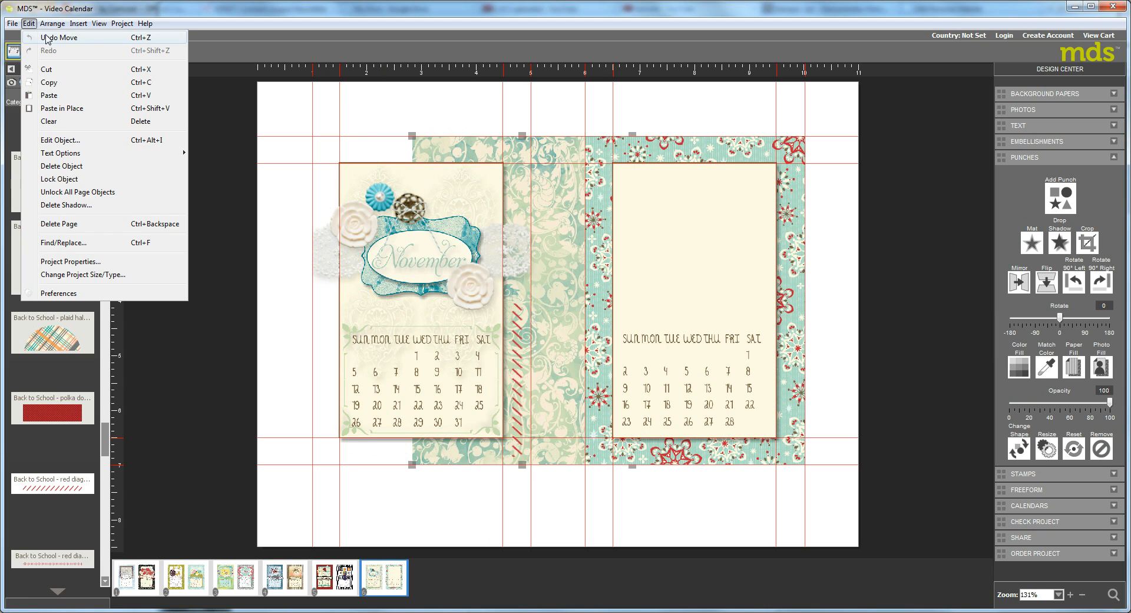
{"action": "left_click", "coordinate": [47, 33]}
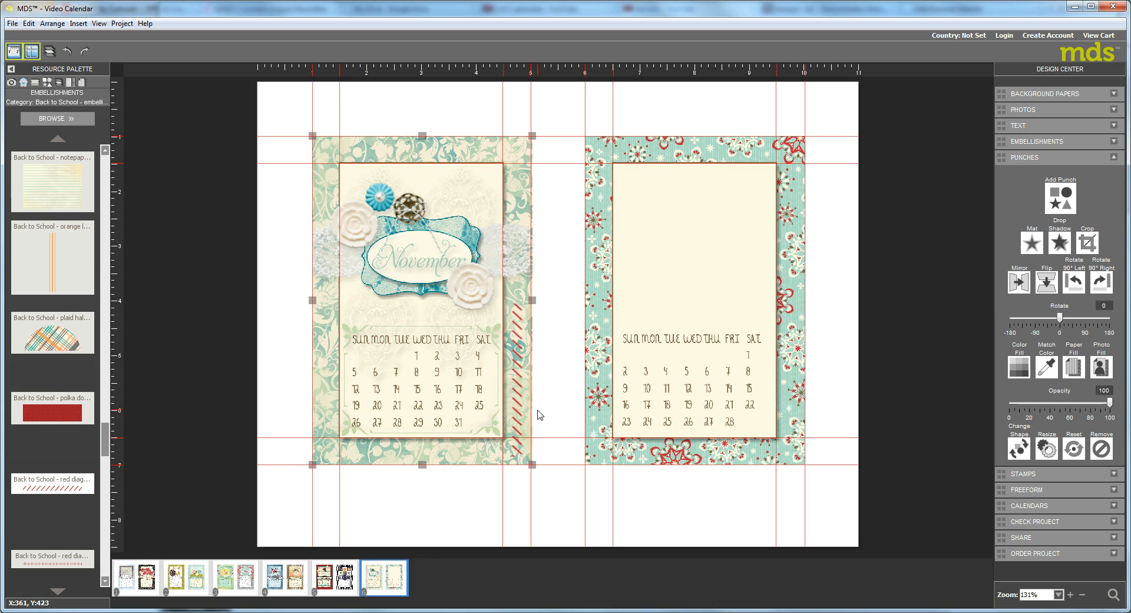
Step: Move the cropped stripe to the vanilla panel's lower left corner and crop its upper end so it only spans the calendar's height
{"action": "left_click", "coordinate": [517, 412]}
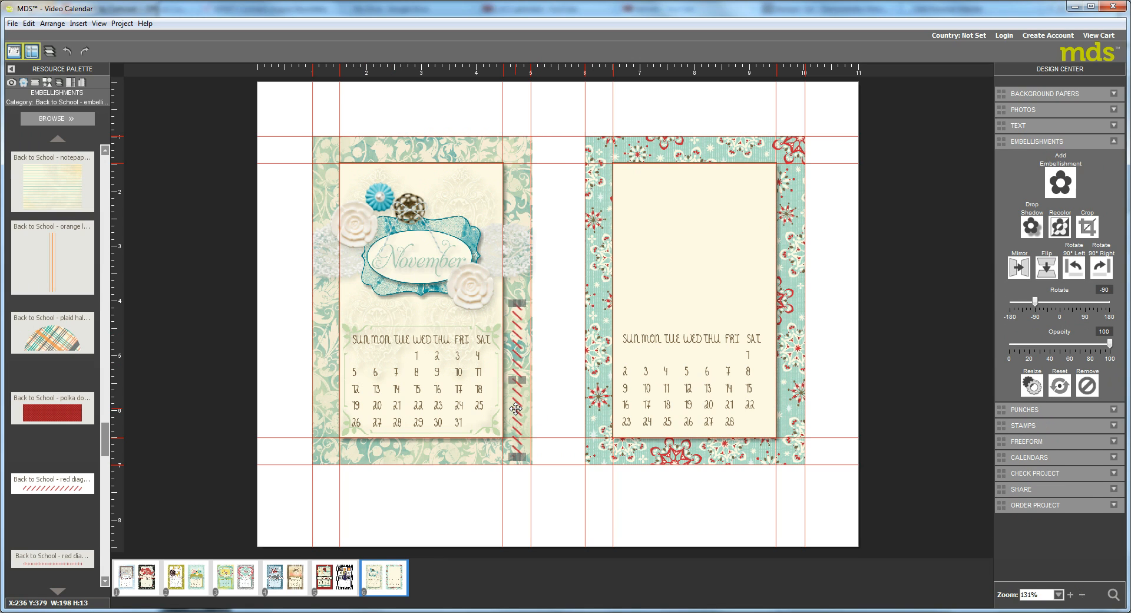
{"action": "left_click_drag", "start_coordinate": [517, 413], "coordinate": [617, 391]}
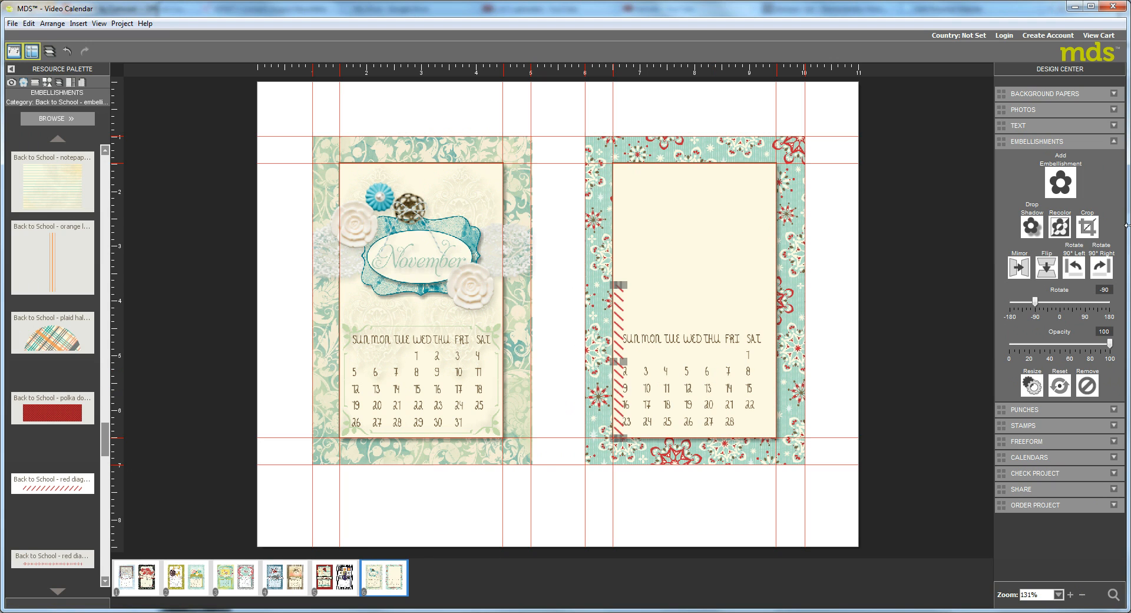
{"action": "left_click", "coordinate": [1088, 226]}
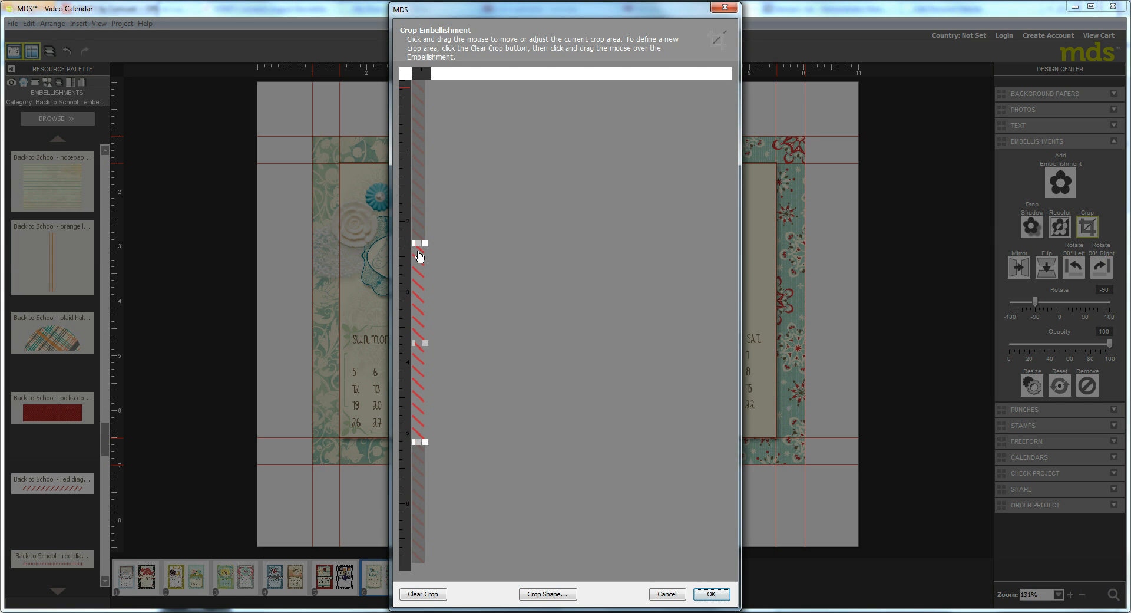
{"action": "left_click_drag", "start_coordinate": [416, 243], "coordinate": [417, 280]}
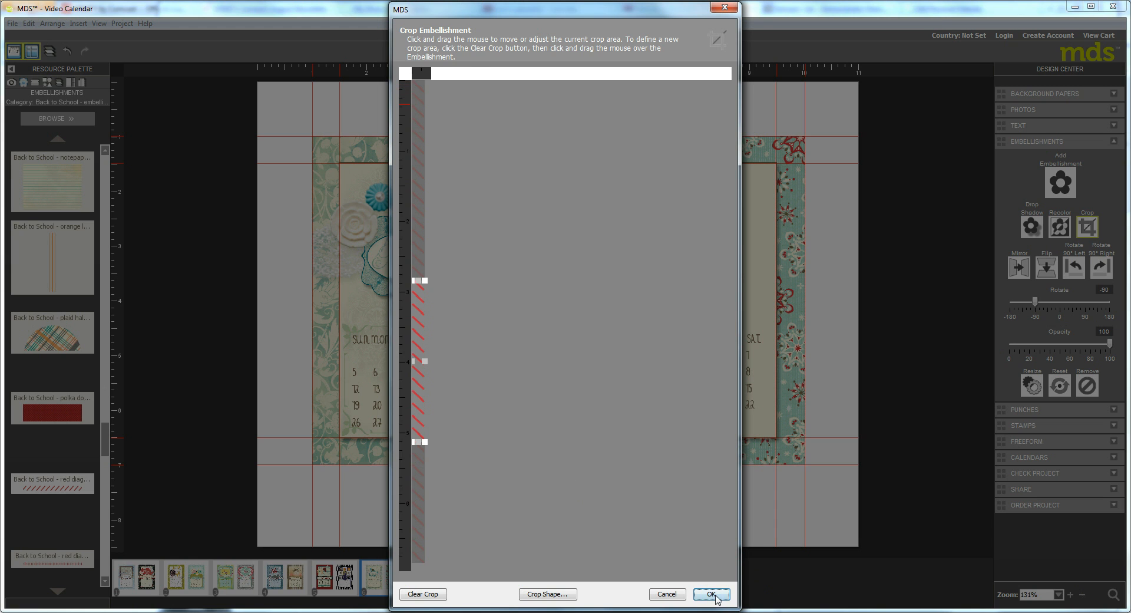
{"action": "left_click", "coordinate": [712, 594]}
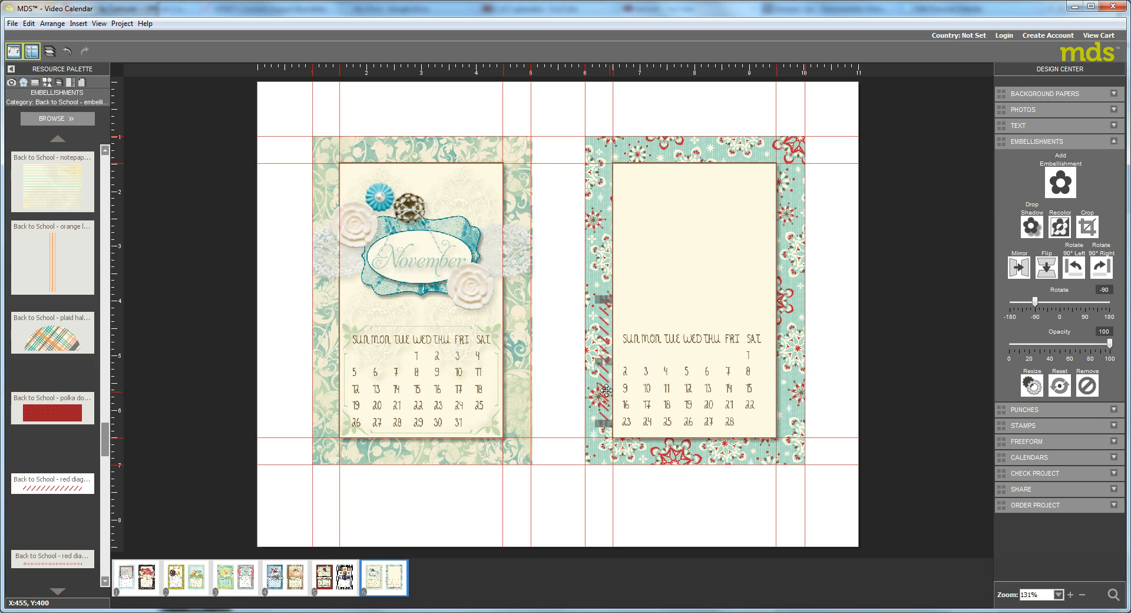
{"action": "left_click_drag", "start_coordinate": [606, 390], "coordinate": [613, 397]}
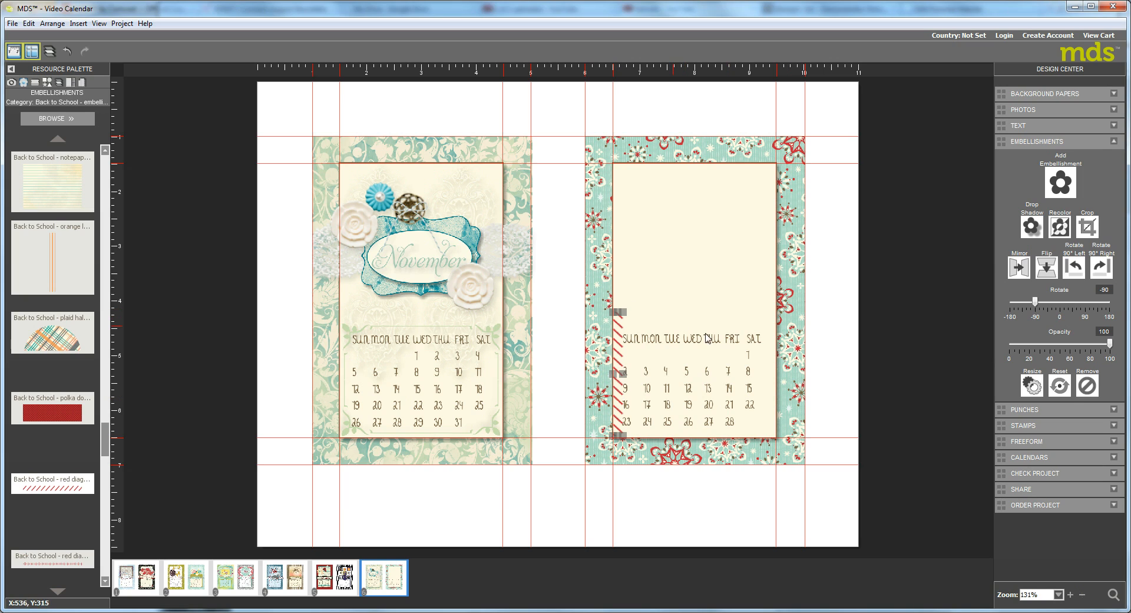
Step: Nudge the February calendar slightly to the right and place a copy of the stripe along the vanilla panel's lower right edge
{"action": "left_click", "coordinate": [754, 368]}
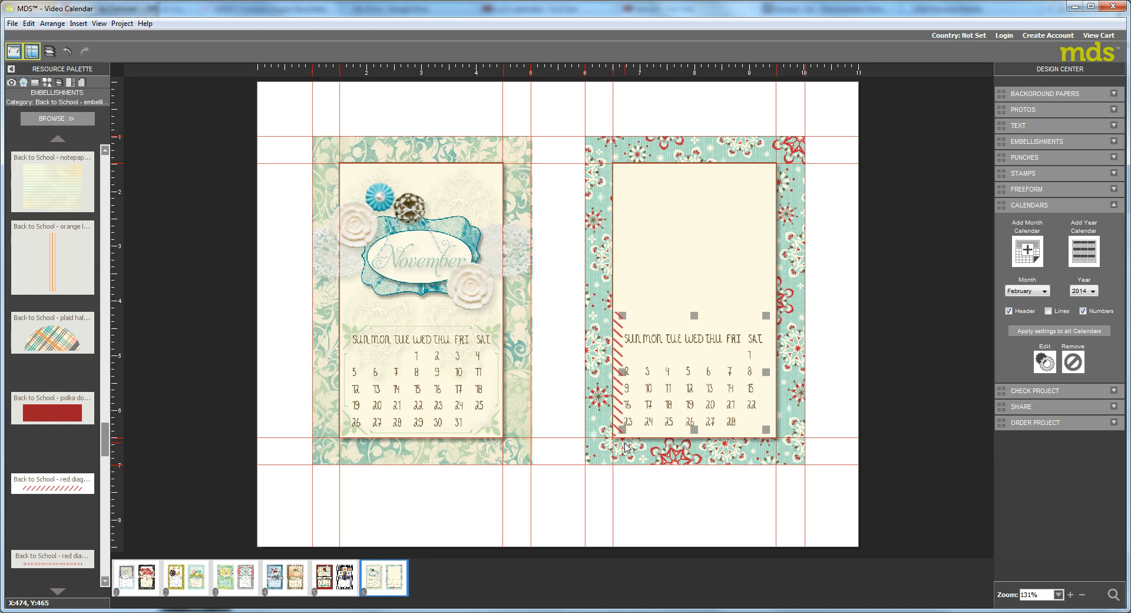
{"action": "left_click", "coordinate": [616, 400]}
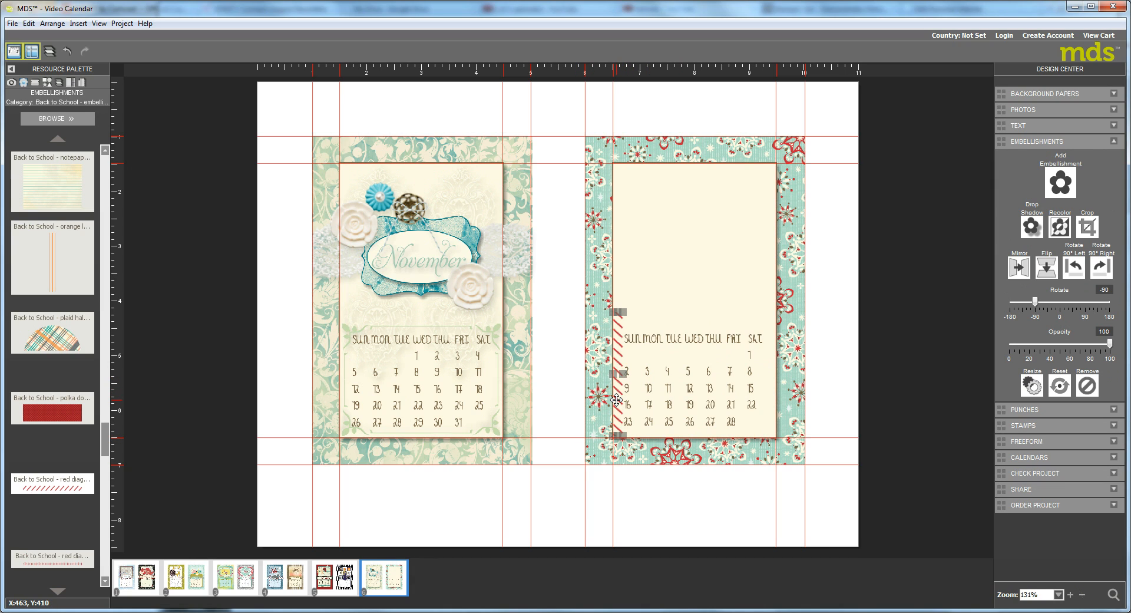
{"action": "left_click_drag", "start_coordinate": [619, 400], "coordinate": [771, 396]}
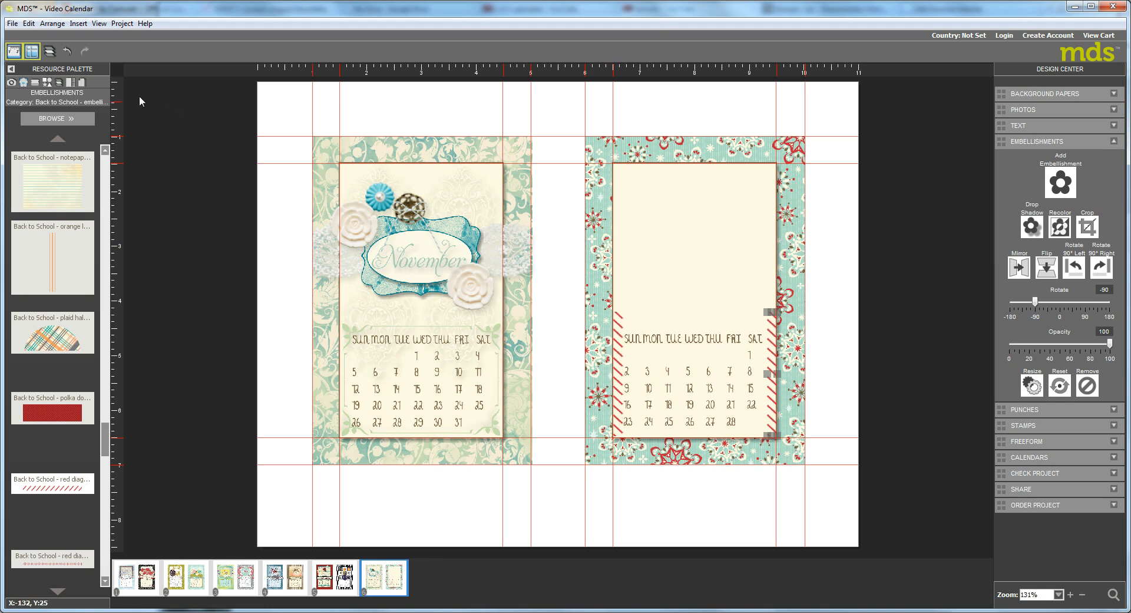
Step: Add a 1.25 Square Punch at the vanilla panel's upper left and reshape it into a tall rectangle about 96 by 258, ending above the stripe
{"action": "left_click", "coordinate": [40, 83]}
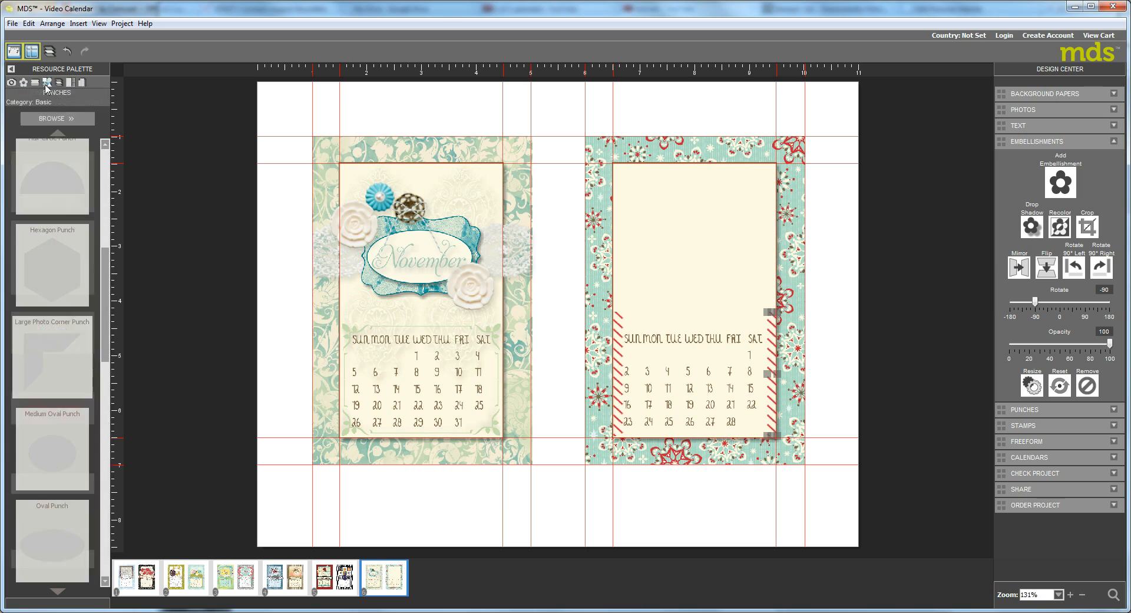
{"action": "left_click_drag", "start_coordinate": [106, 250], "coordinate": [100, 131]}
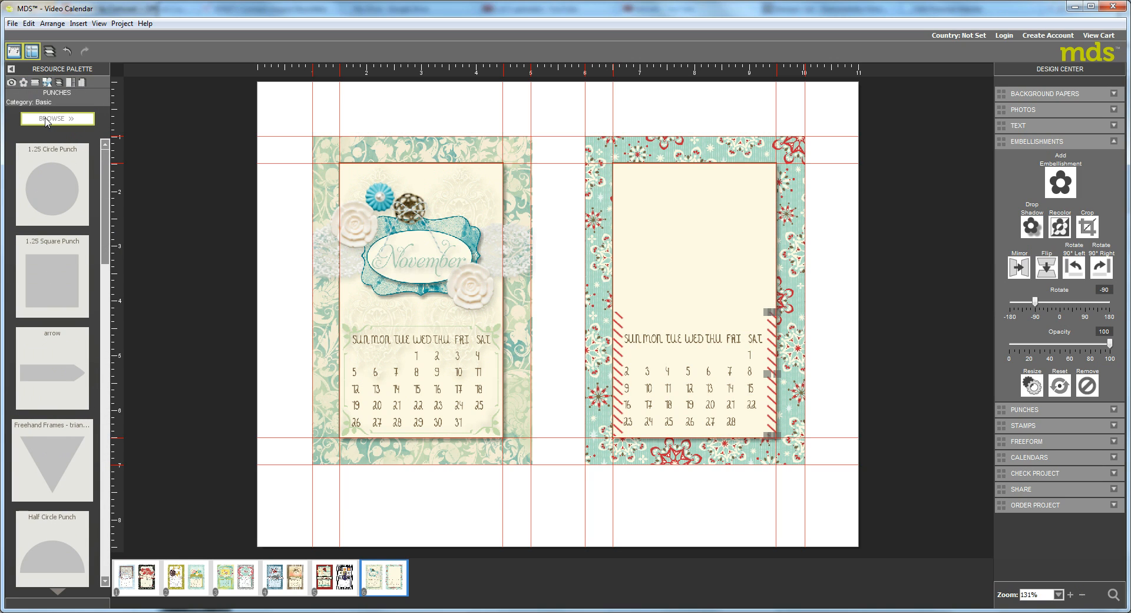
{"action": "left_click_drag", "start_coordinate": [42, 281], "coordinate": [655, 234]}
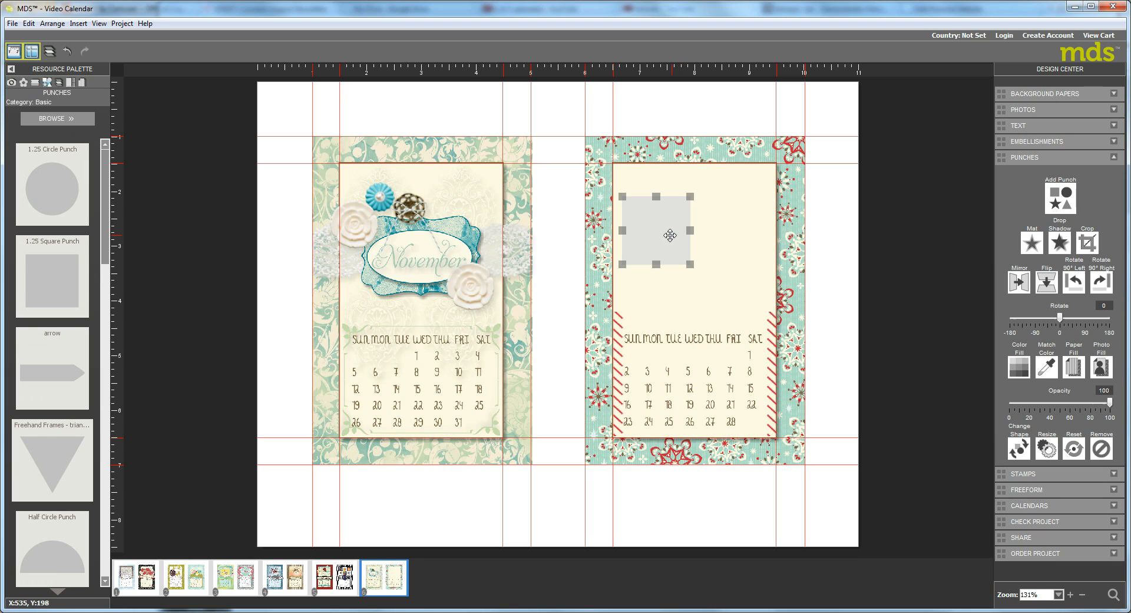
{"action": "left_click_drag", "start_coordinate": [667, 231], "coordinate": [641, 314]}
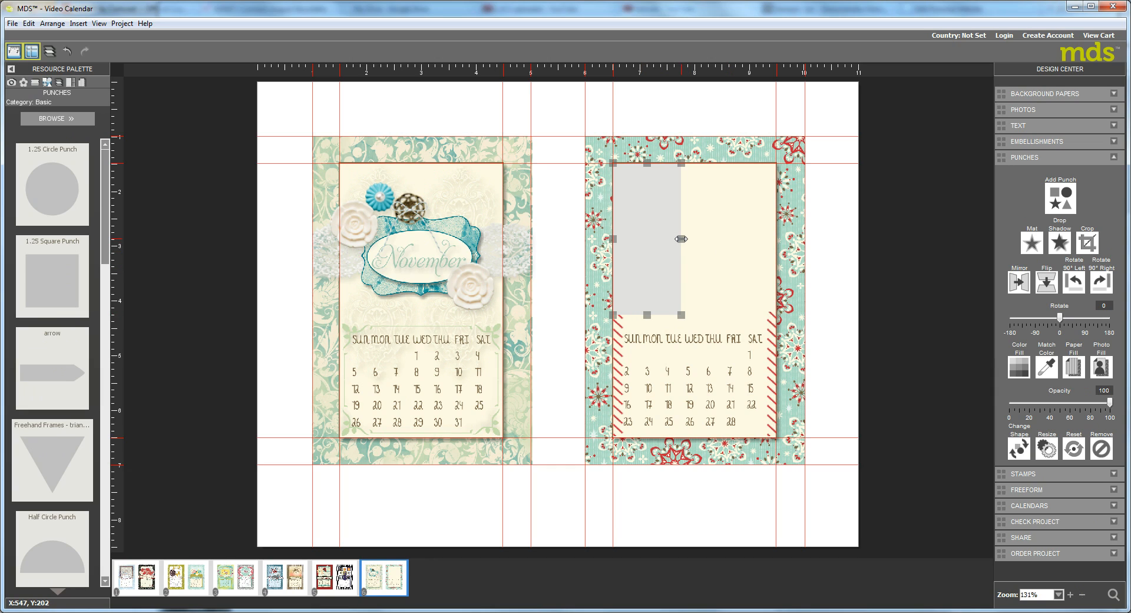
{"action": "left_click_drag", "start_coordinate": [681, 238], "coordinate": [672, 240]}
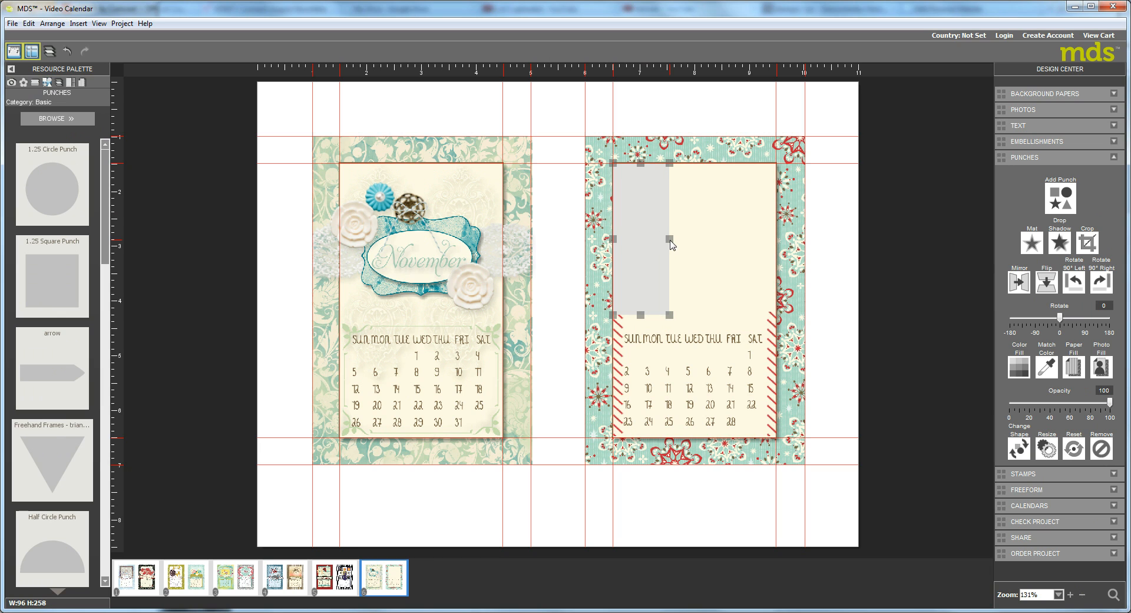
Step: Fill the tall rectangular punch with the green damask Joyful Times - 5 paper after previewing the other Joyful Times designs
{"action": "left_click", "coordinate": [1075, 367]}
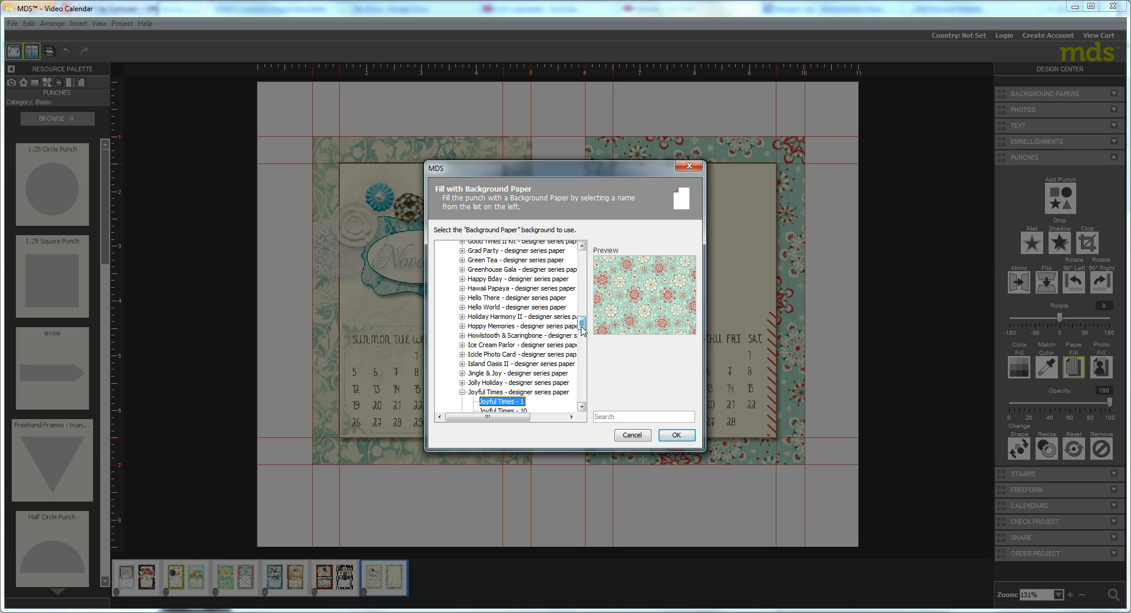
{"action": "left_click_drag", "start_coordinate": [581, 328], "coordinate": [582, 347]}
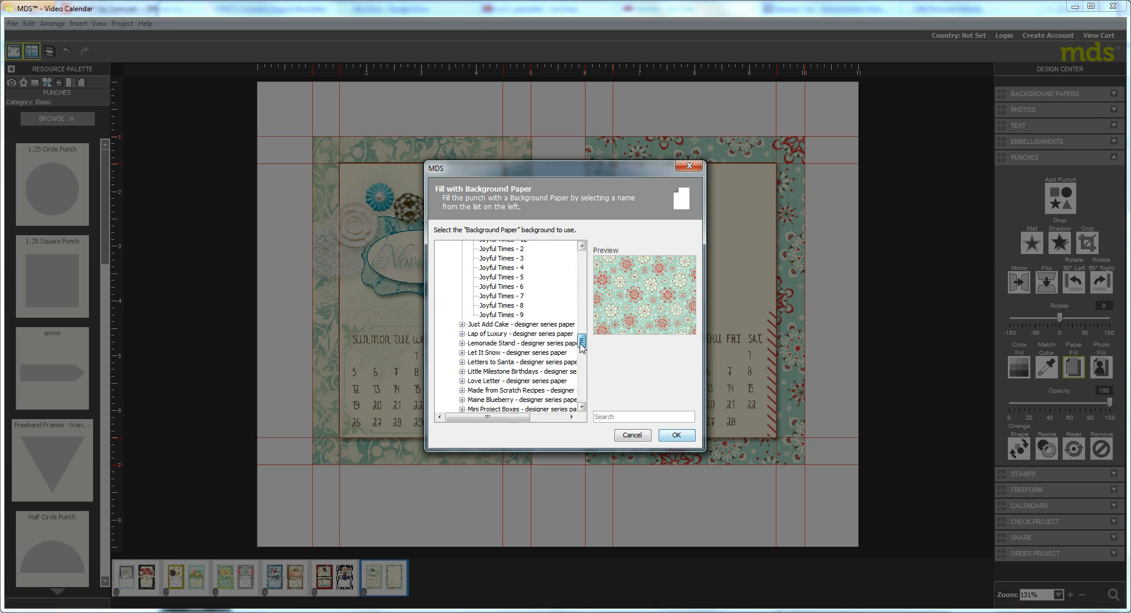
{"action": "left_click", "coordinate": [583, 245]}
{"action": "left_click", "coordinate": [582, 245]}
{"action": "left_click", "coordinate": [582, 245]}
{"action": "left_click", "coordinate": [583, 246]}
{"action": "left_click", "coordinate": [510, 274]}
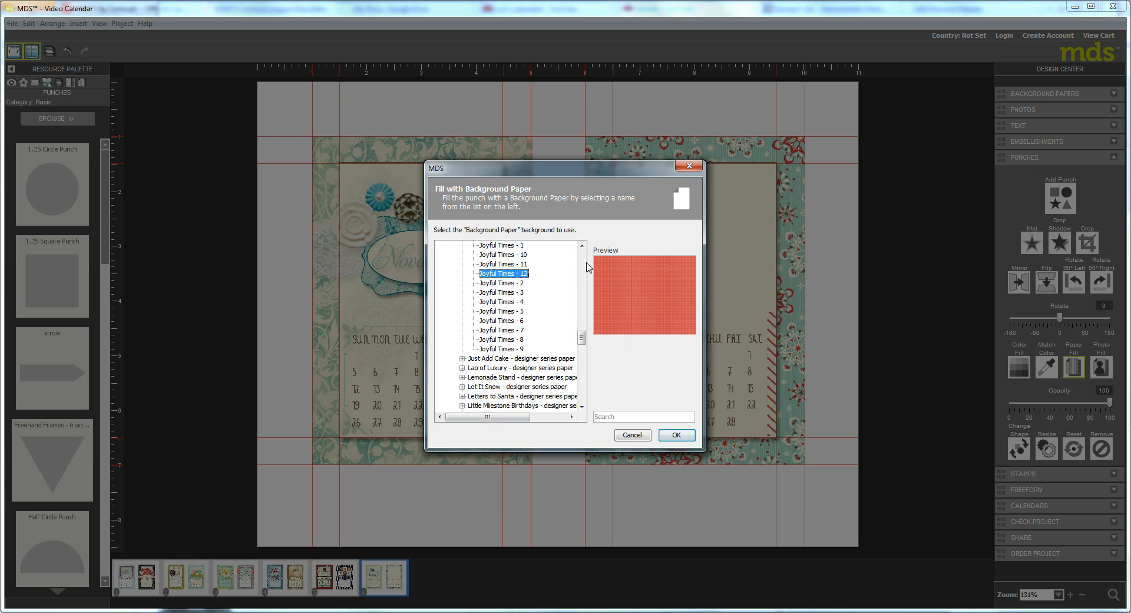
{"action": "scroll", "coordinate": [586, 256], "scroll_direction": "up", "scroll_amount": 2}
{"action": "left_click", "coordinate": [502, 265]}
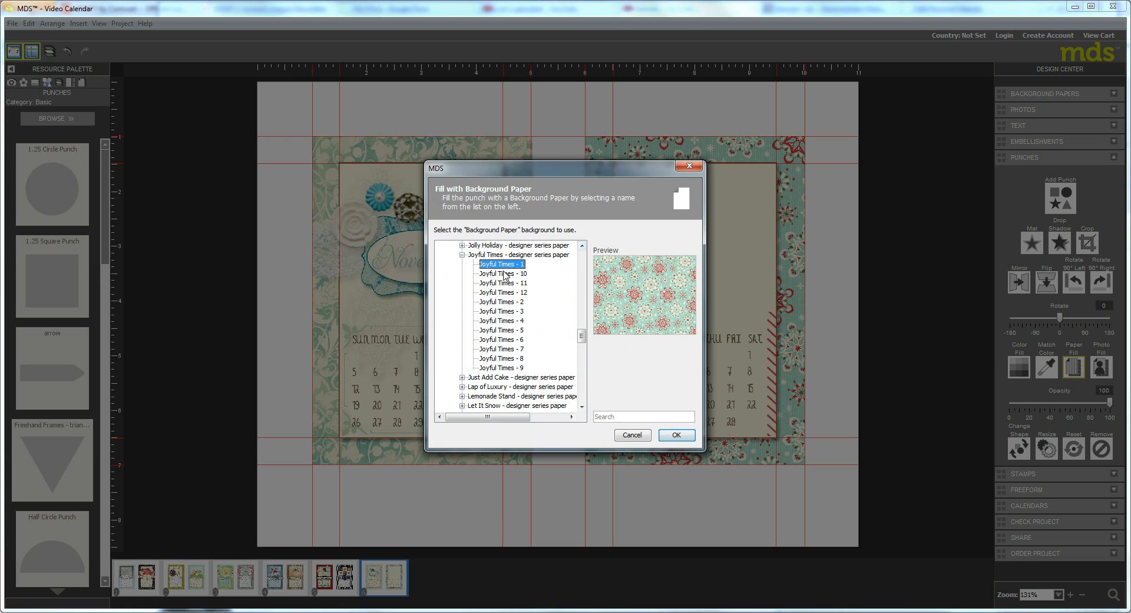
{"action": "left_click", "coordinate": [505, 274]}
{"action": "left_click", "coordinate": [506, 283]}
{"action": "left_click", "coordinate": [502, 293]}
{"action": "left_click", "coordinate": [498, 302]}
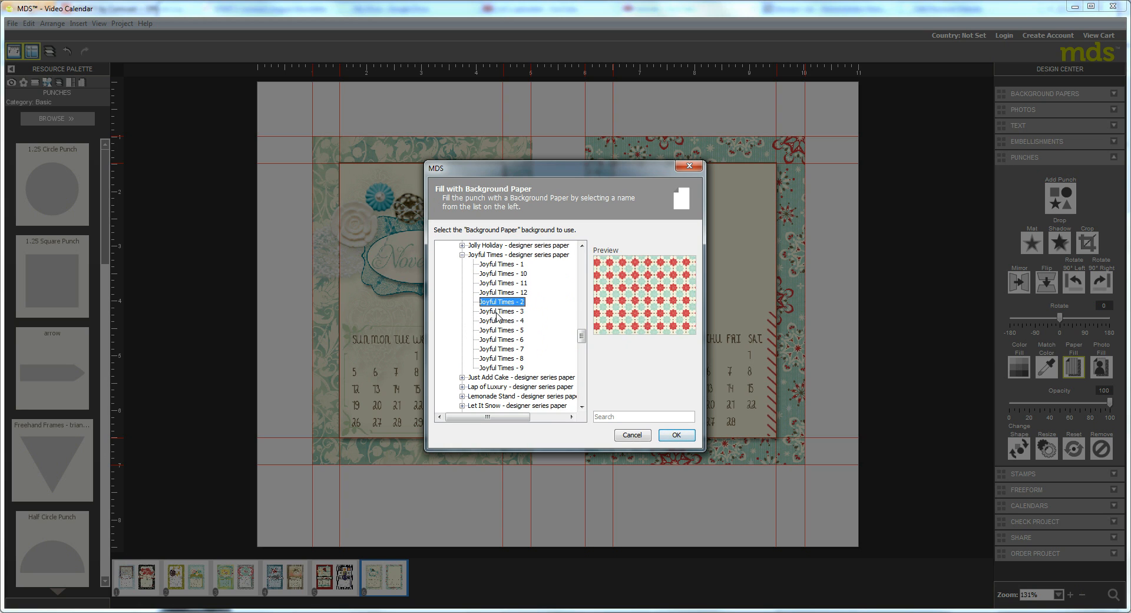
{"action": "left_click", "coordinate": [497, 311]}
{"action": "left_click", "coordinate": [500, 321]}
{"action": "left_click", "coordinate": [503, 331]}
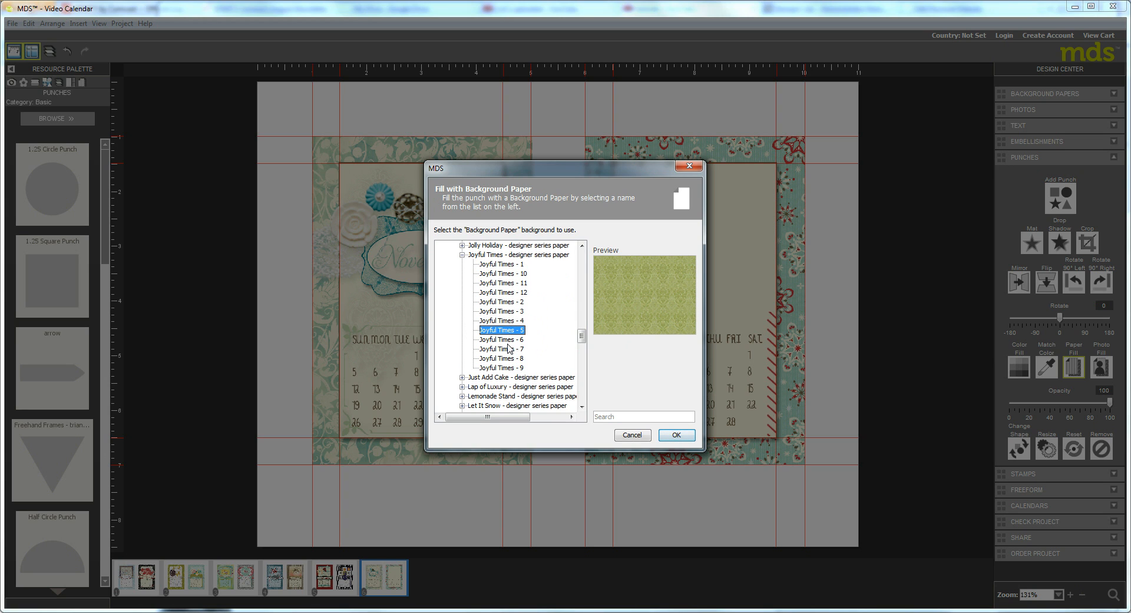
{"action": "left_click", "coordinate": [672, 436]}
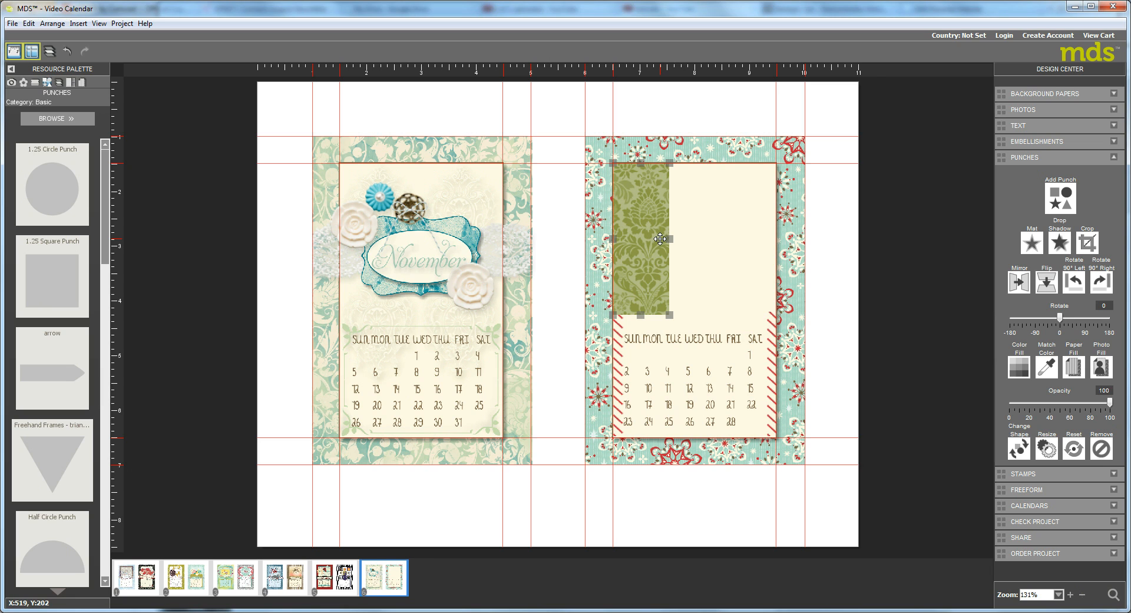
Step: Zoom out the paper image inside the green punch so its damask pattern is smaller
{"action": "double_click", "coordinate": [636, 230]}
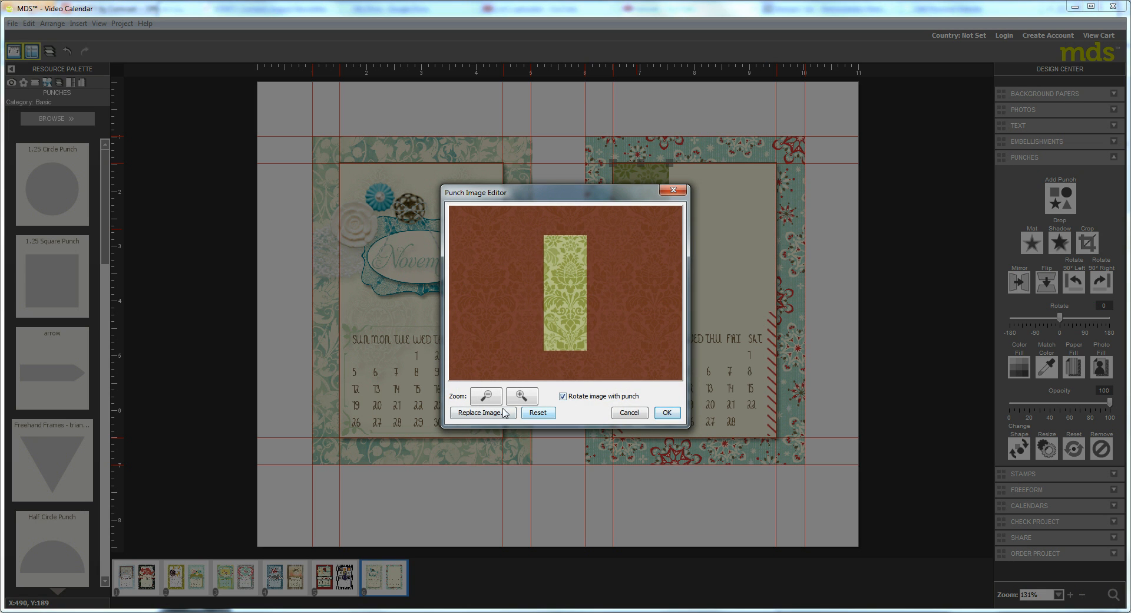
{"action": "left_click", "coordinate": [488, 400]}
{"action": "left_click", "coordinate": [489, 400]}
{"action": "left_click", "coordinate": [488, 401]}
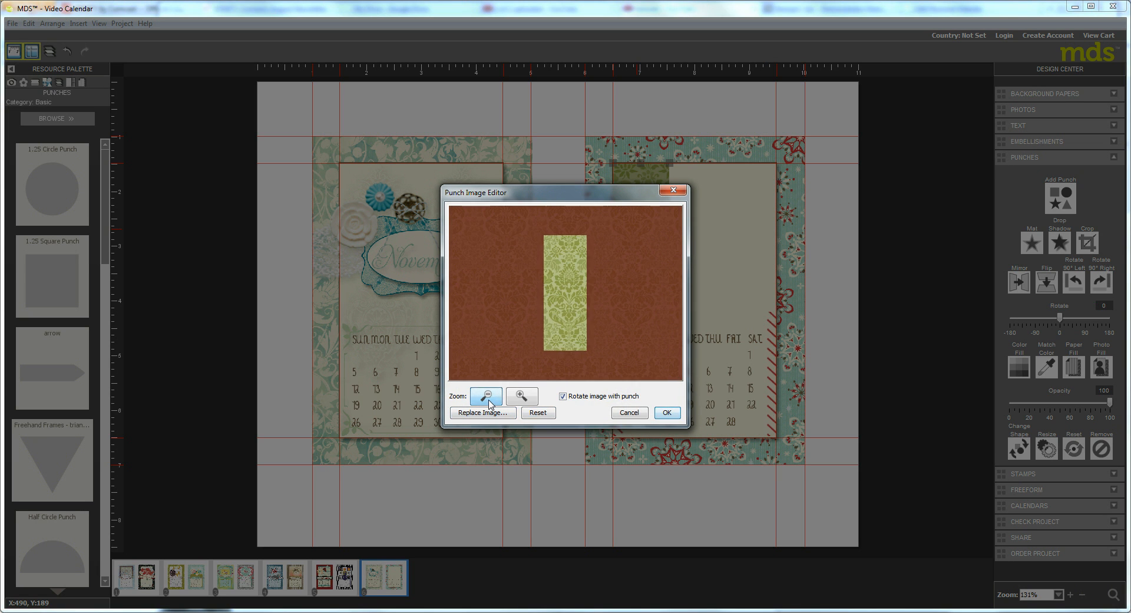
{"action": "left_click", "coordinate": [666, 411]}
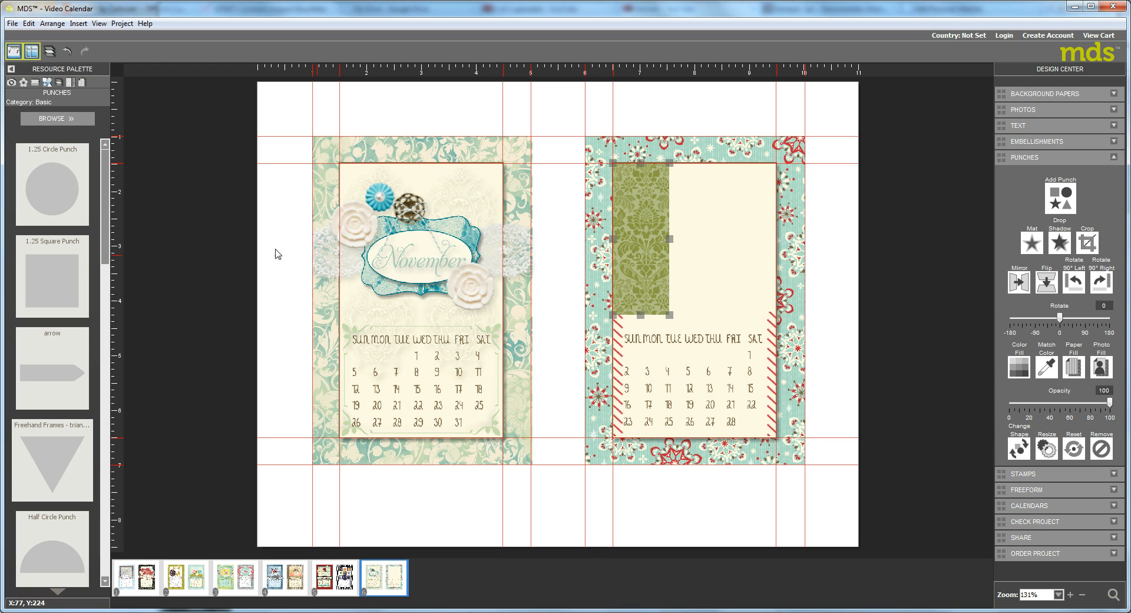
Step: Add another 1.25 Square Punch and reshape it into a thin horizontal band spanning the second page's full width just above the February calendar
{"action": "left_click_drag", "start_coordinate": [52, 282], "coordinate": [619, 300]}
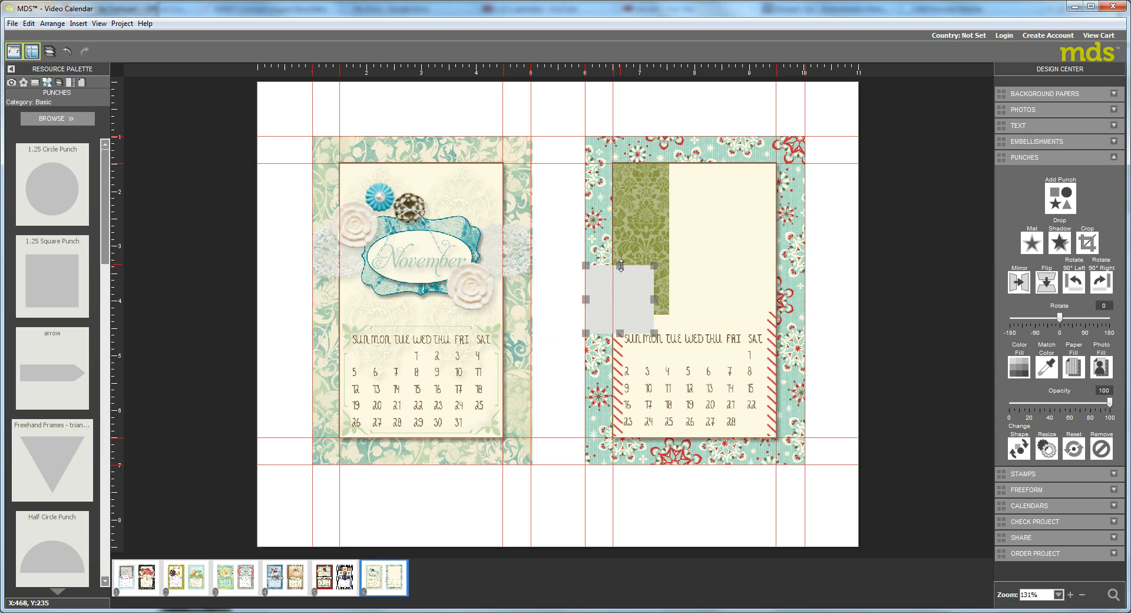
{"action": "left_click_drag", "start_coordinate": [621, 266], "coordinate": [789, 308]}
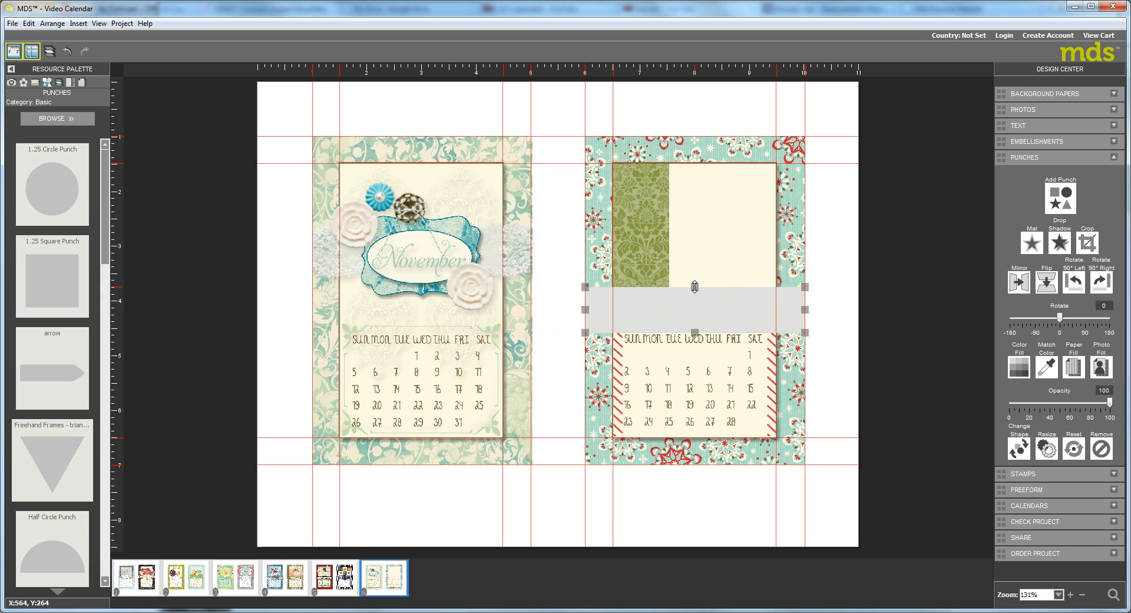
{"action": "left_click_drag", "start_coordinate": [694, 286], "coordinate": [690, 287]}
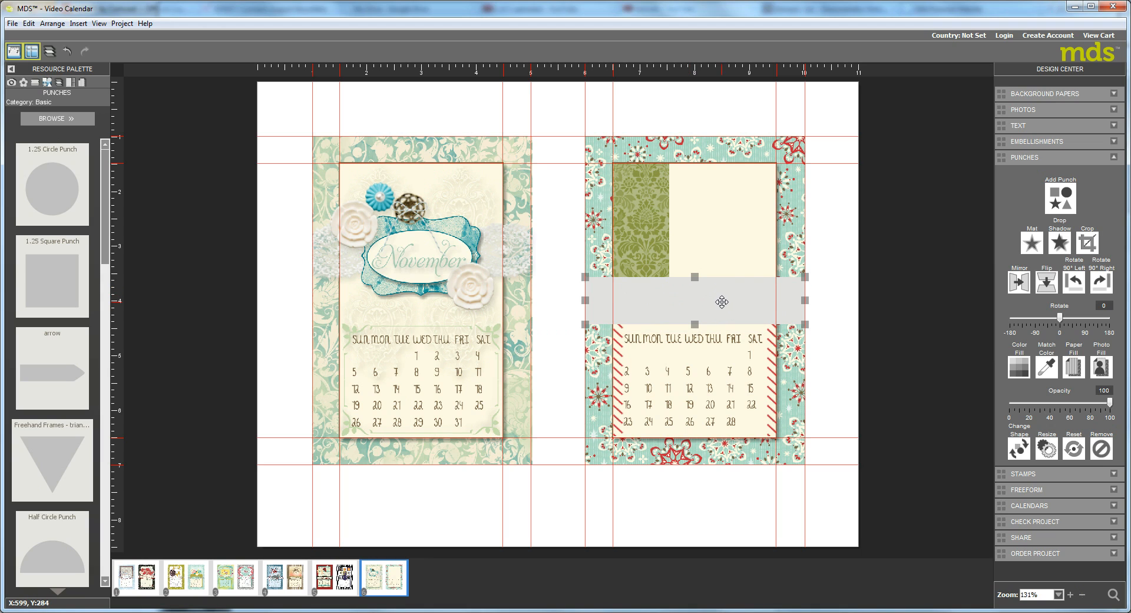
{"action": "left_click_drag", "start_coordinate": [692, 297], "coordinate": [699, 280]}
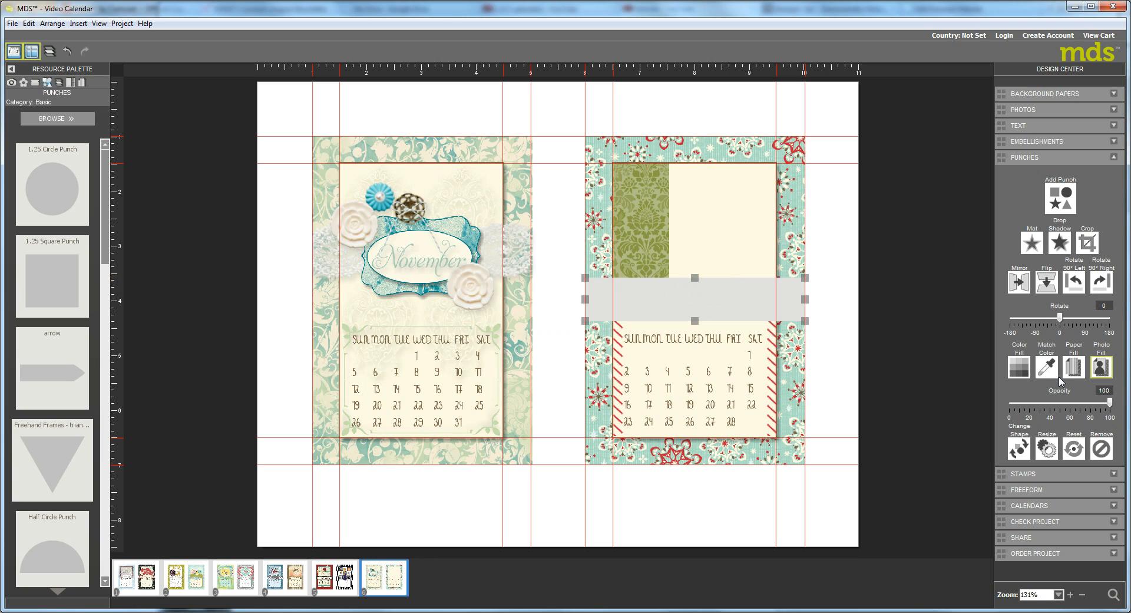
Step: Fill the horizontal band with Joyful Times - 12 paper and give it a drop shadow with the preset settings
{"action": "left_click", "coordinate": [1075, 368]}
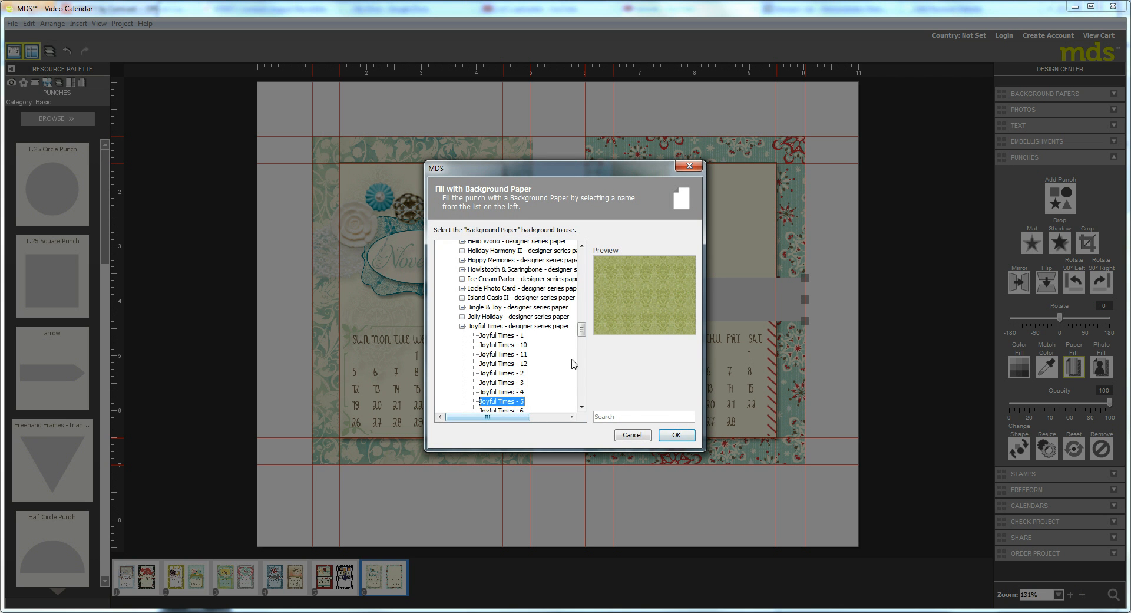
{"action": "left_click", "coordinate": [517, 364]}
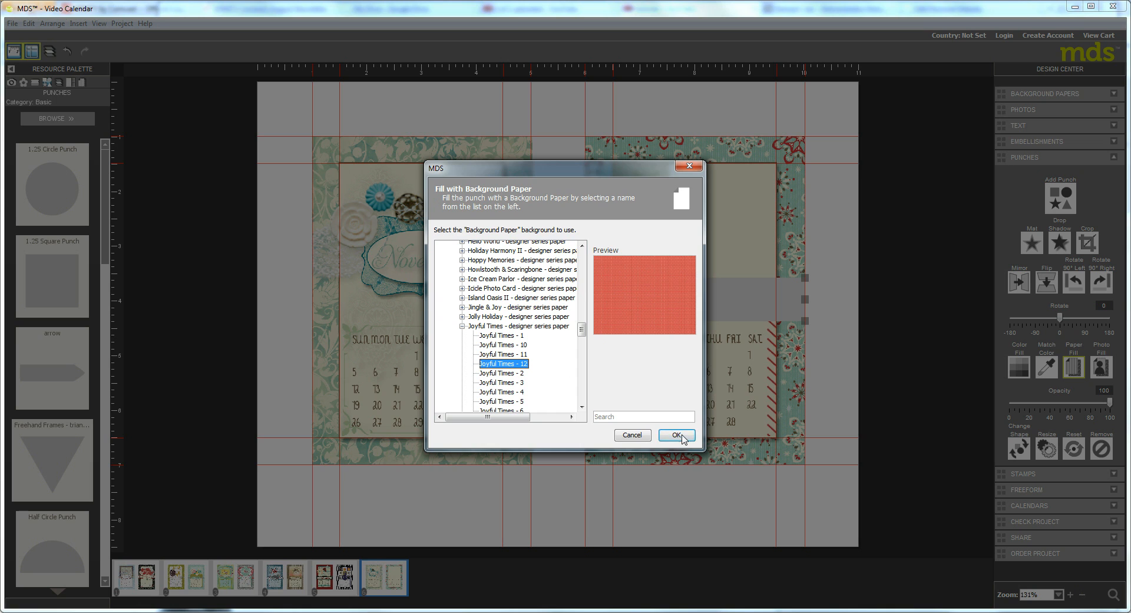
{"action": "left_click", "coordinate": [677, 439]}
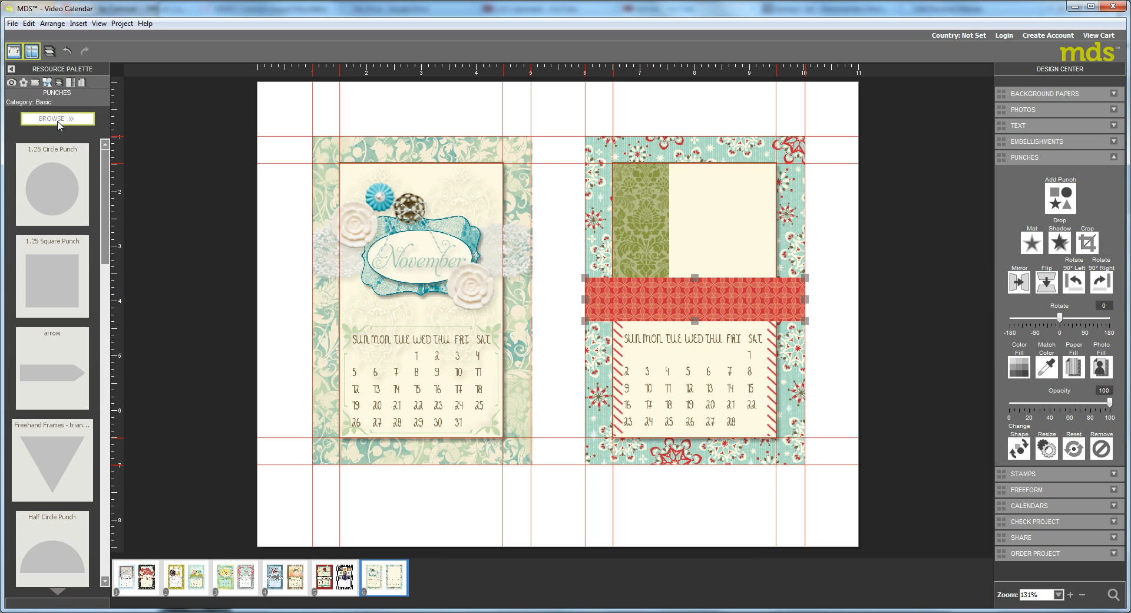
{"action": "left_click", "coordinate": [1064, 243]}
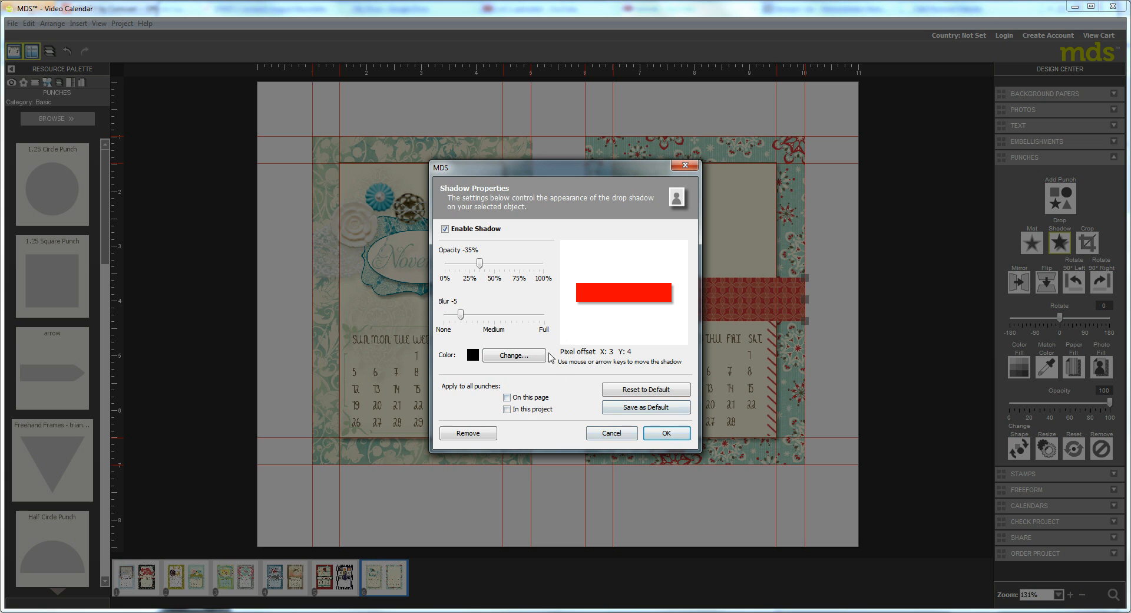
{"action": "left_click", "coordinate": [665, 432]}
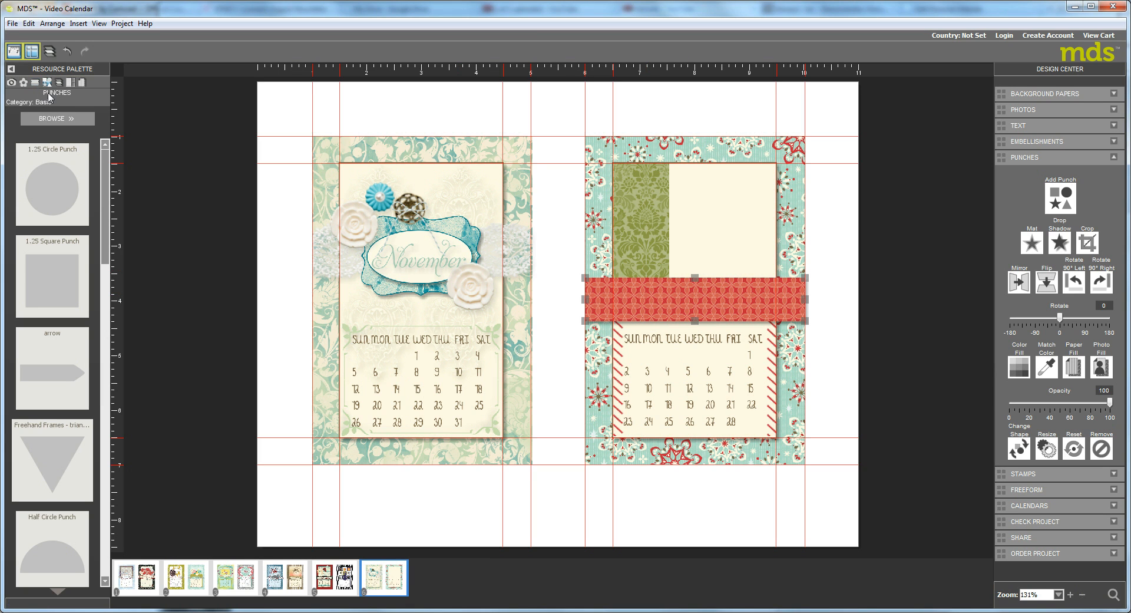
Step: Open the Borders punch category and place a Dotted Scallop Ribbon punch along the red band's lower edge
{"action": "left_click", "coordinate": [55, 115]}
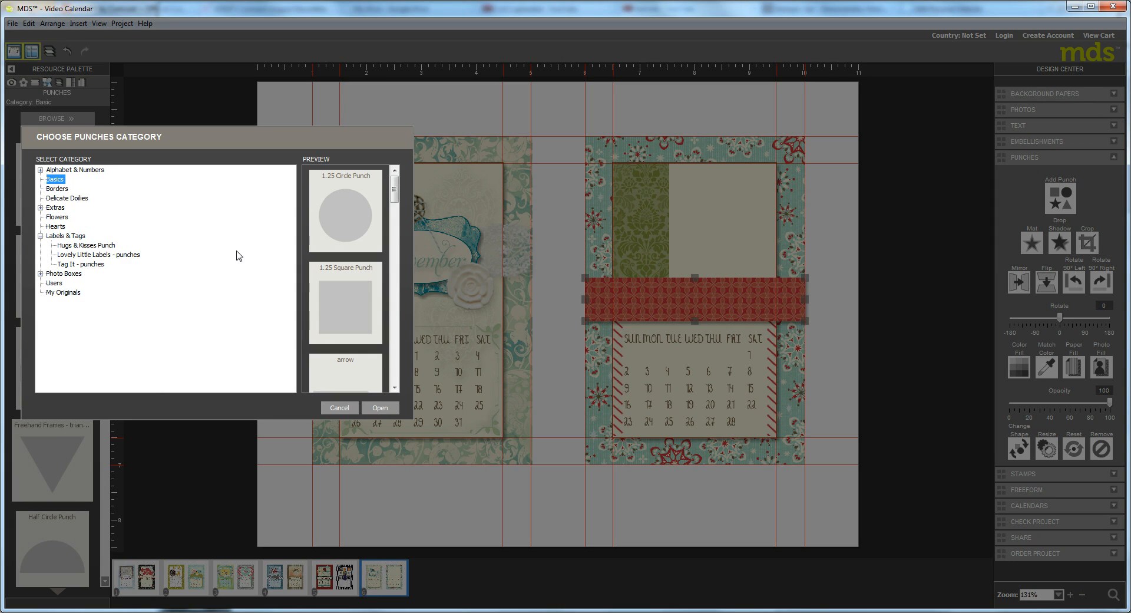
{"action": "left_click", "coordinate": [65, 188]}
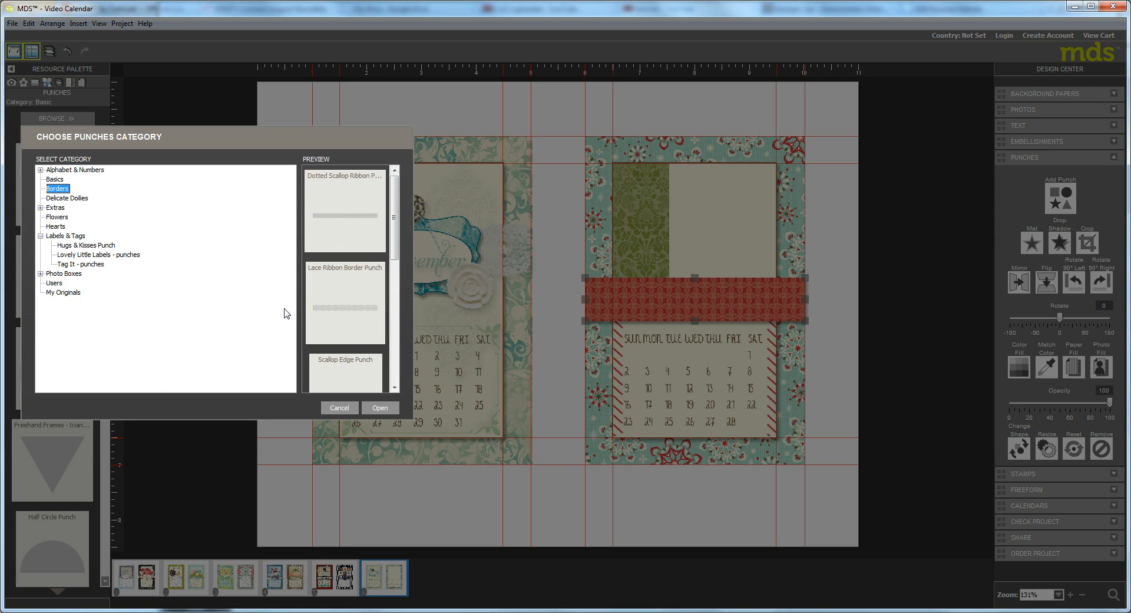
{"action": "left_click", "coordinate": [381, 407]}
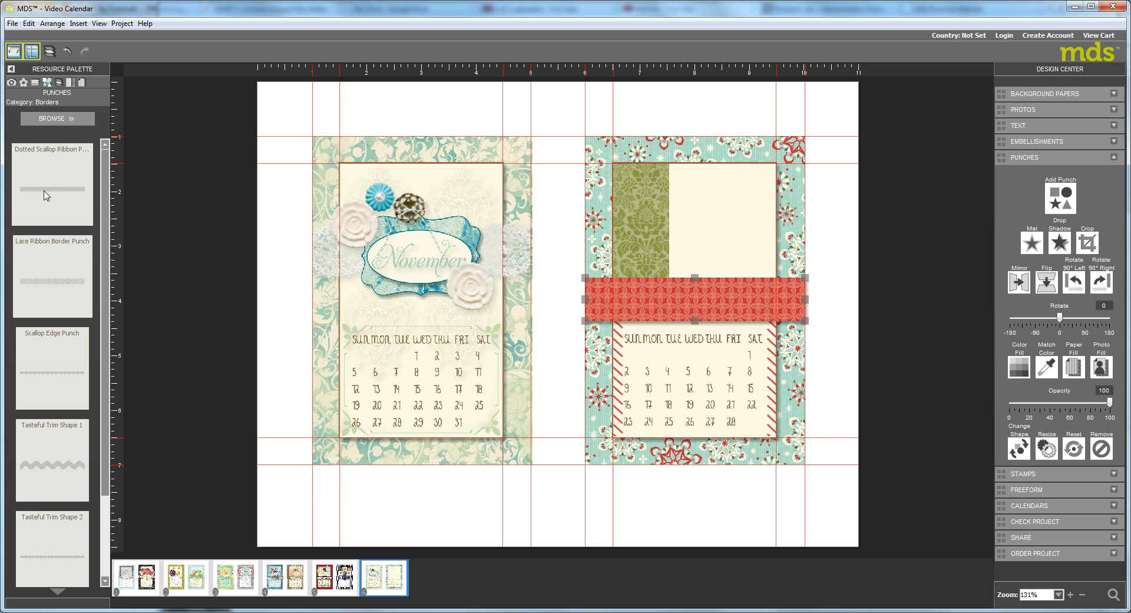
{"action": "left_click_drag", "start_coordinate": [49, 193], "coordinate": [756, 310]}
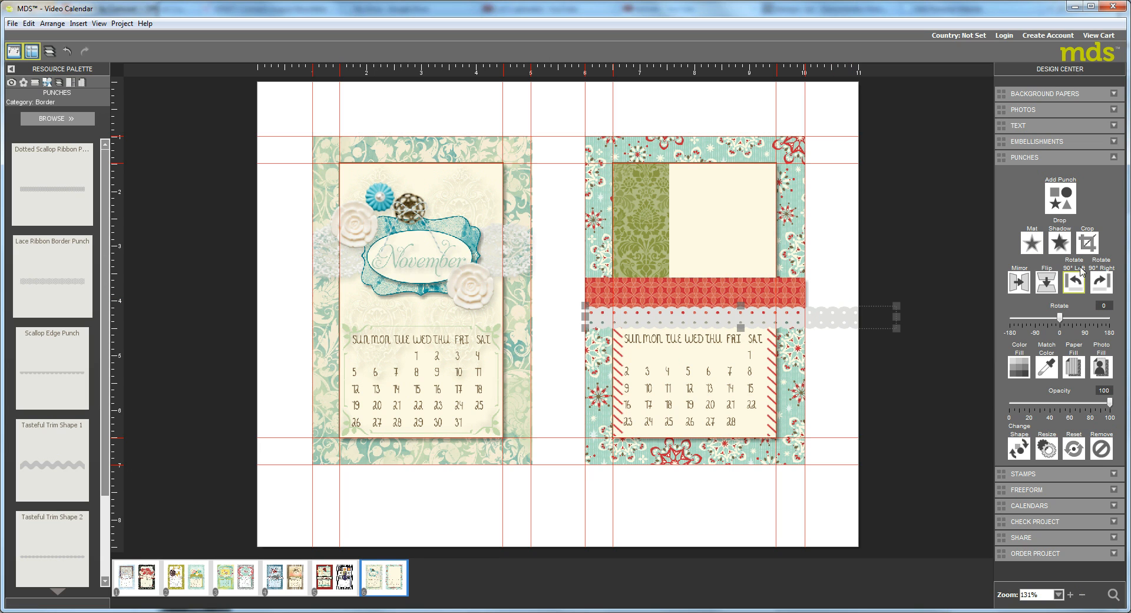
Step: Crop both ends off the dotted scallop border and shift it left so it lies across the red band
{"action": "left_click", "coordinate": [1088, 242]}
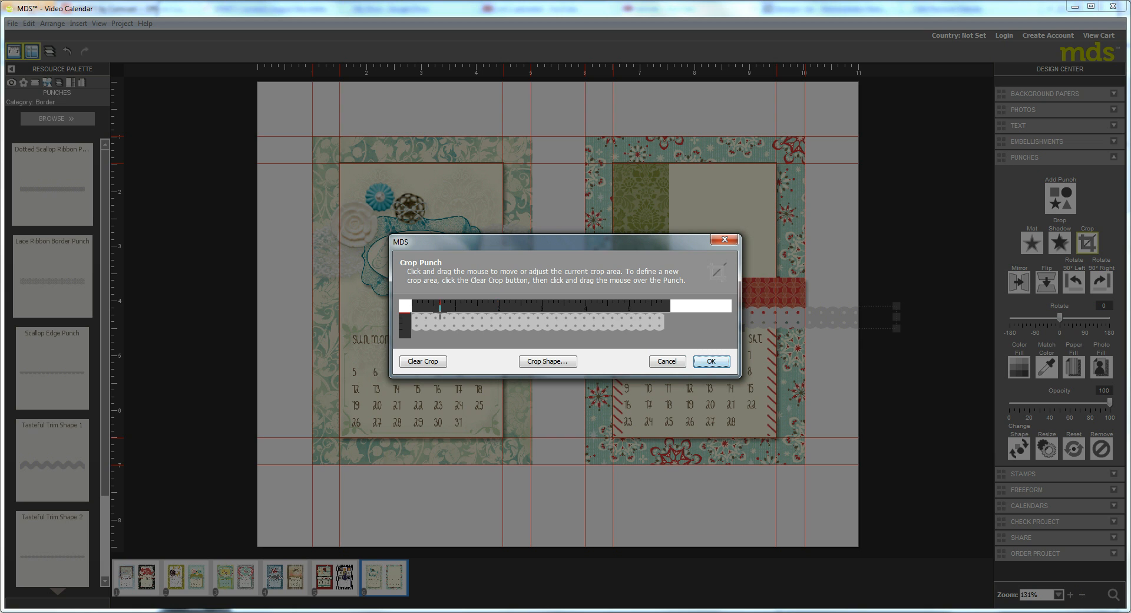
{"action": "left_click_drag", "start_coordinate": [440, 312], "coordinate": [630, 340]}
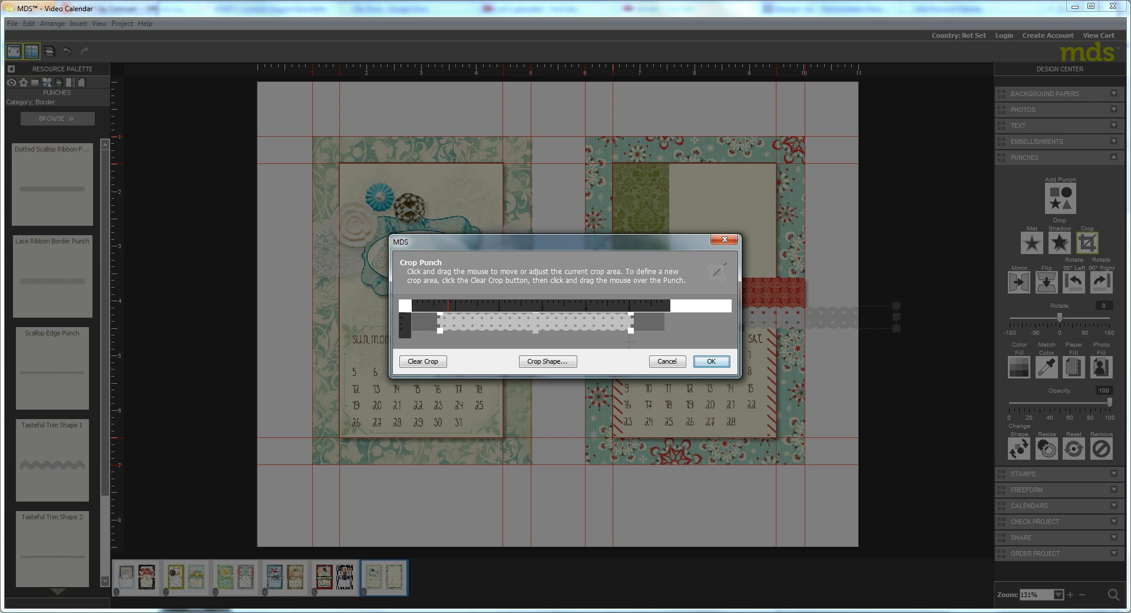
{"action": "left_click", "coordinate": [713, 360]}
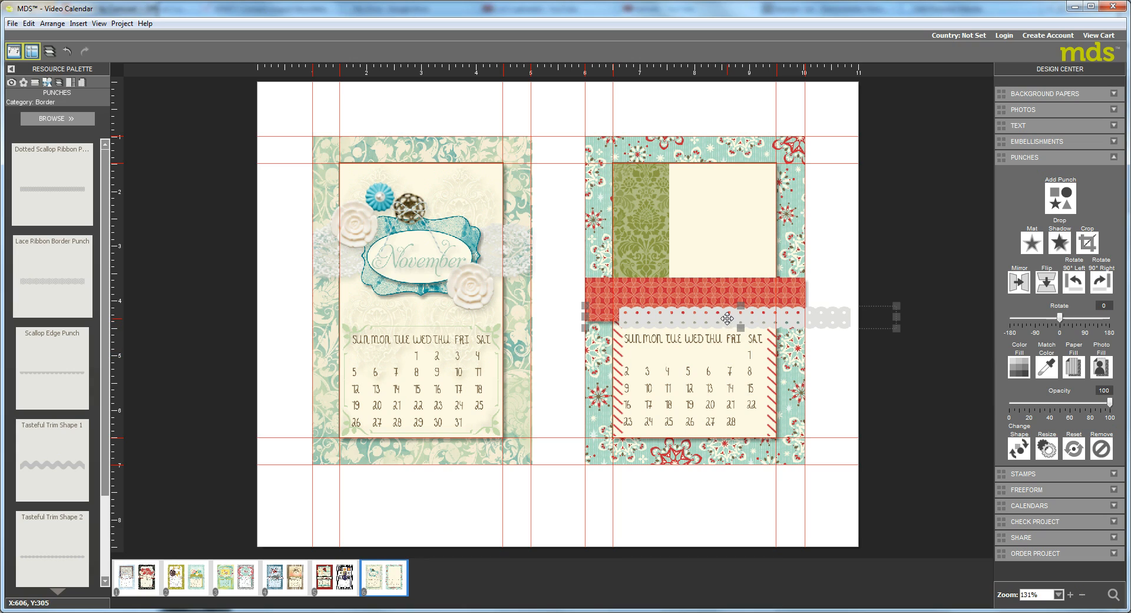
{"action": "left_click_drag", "start_coordinate": [726, 319], "coordinate": [687, 320]}
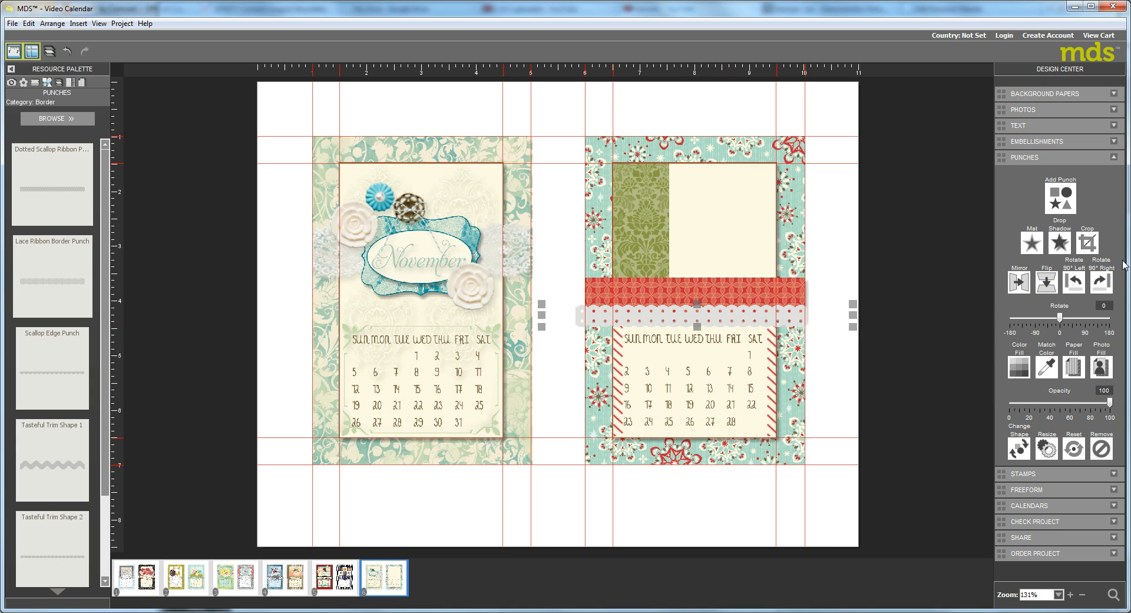
Step: Crop a little more off the scallop border's right end and reposition it to line up with the page width
{"action": "left_click", "coordinate": [1088, 244]}
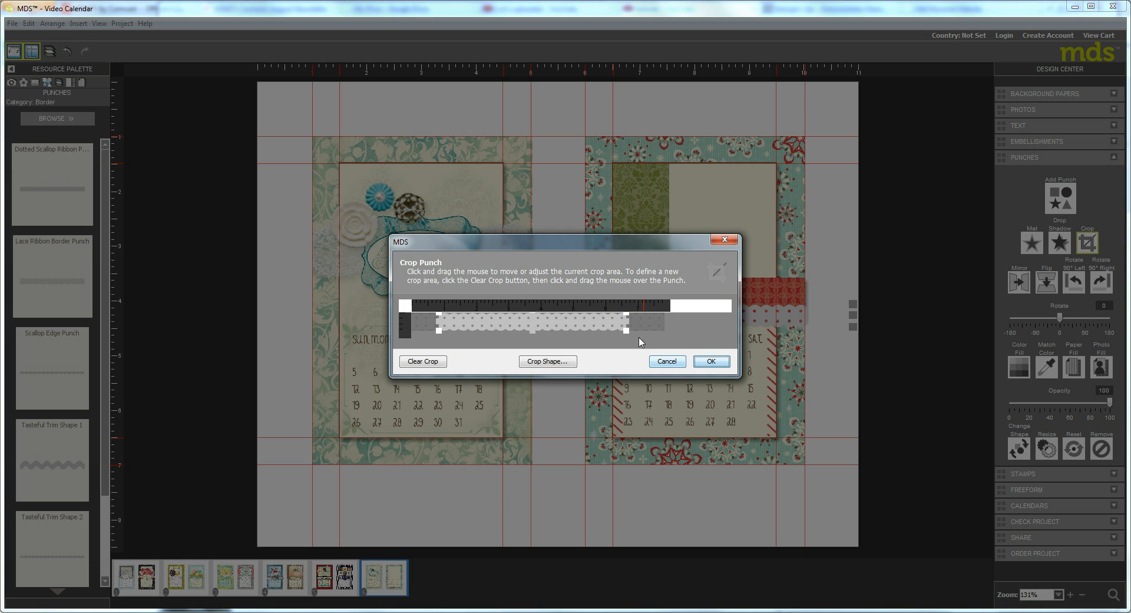
{"action": "left_click_drag", "start_coordinate": [629, 321], "coordinate": [619, 321]}
{"action": "left_click", "coordinate": [711, 362]}
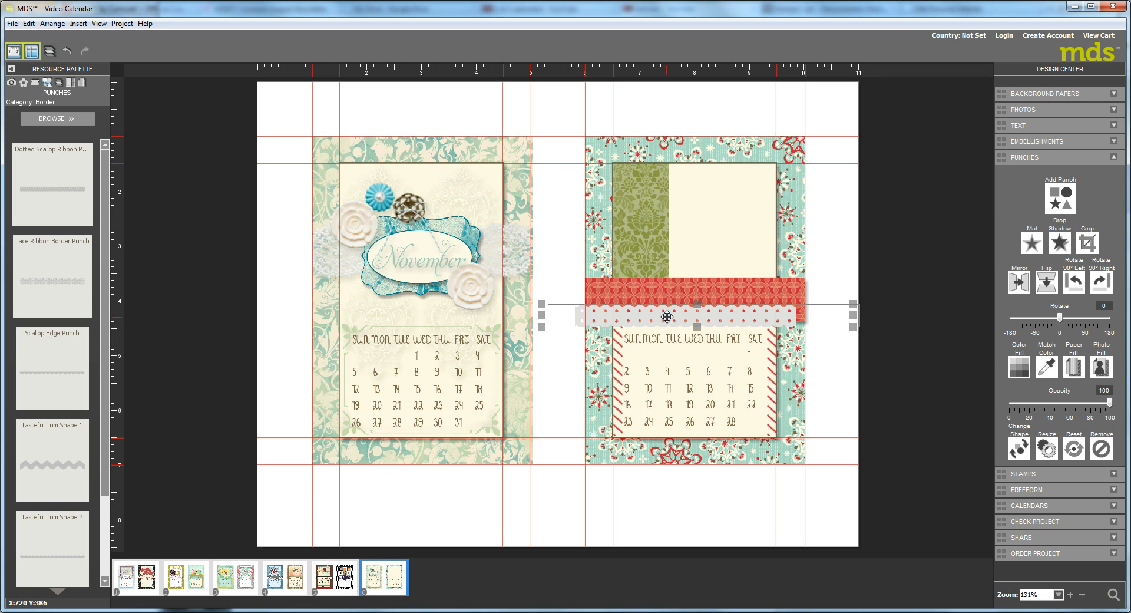
{"action": "left_click_drag", "start_coordinate": [675, 317], "coordinate": [670, 317]}
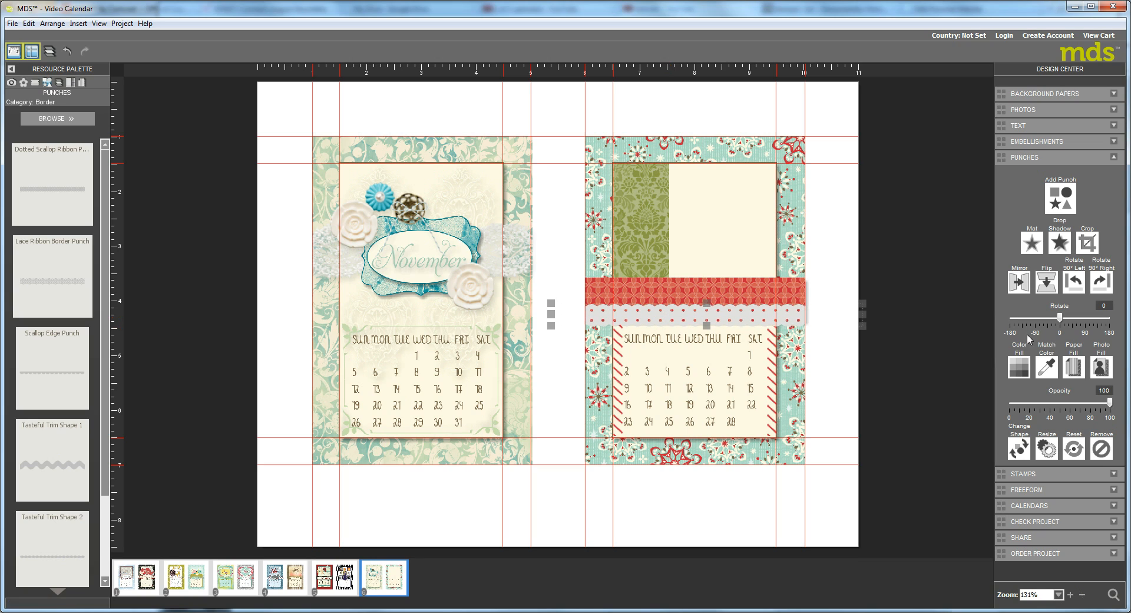
Step: Fill the dotted scallop border with the medium brown from the Stampin' Up! color palette
{"action": "left_click", "coordinate": [1080, 366]}
{"action": "left_click", "coordinate": [811, 380]}
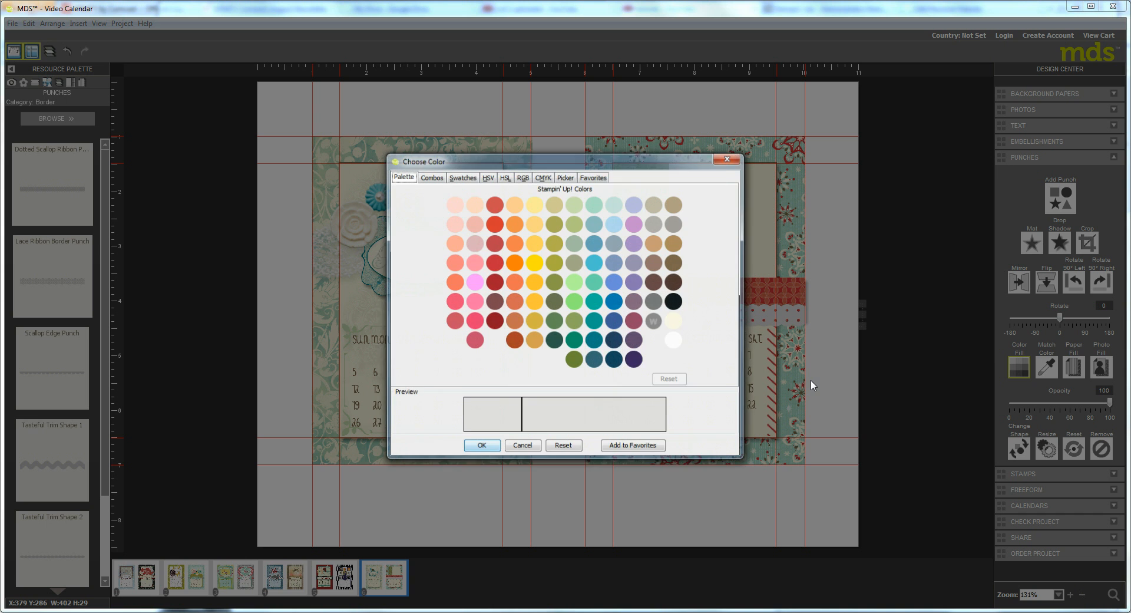
{"action": "left_click", "coordinate": [675, 262]}
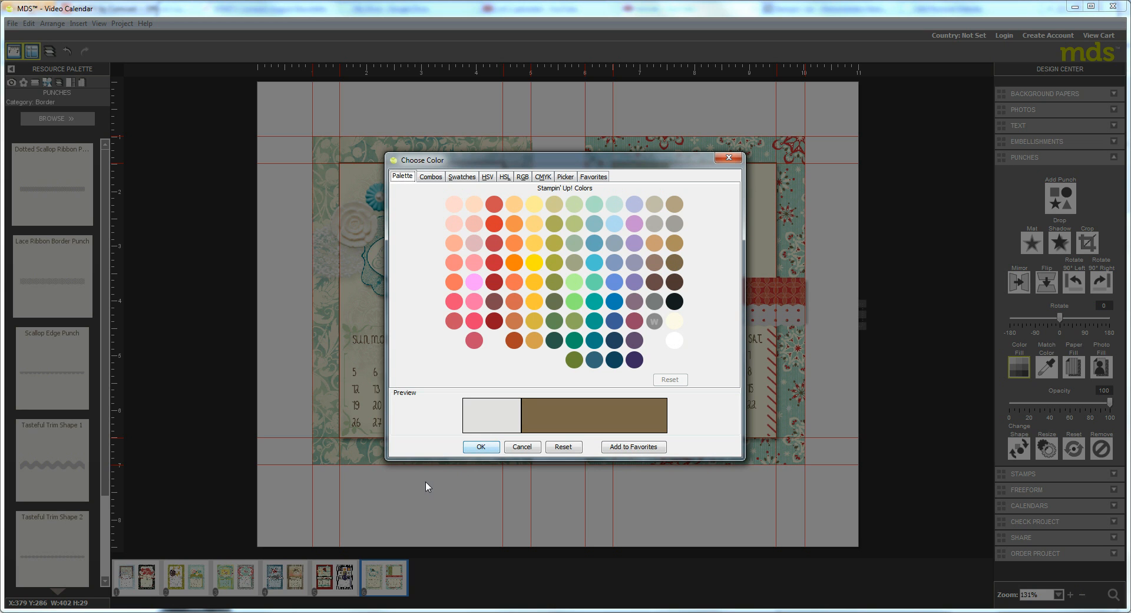
{"action": "left_click", "coordinate": [490, 447]}
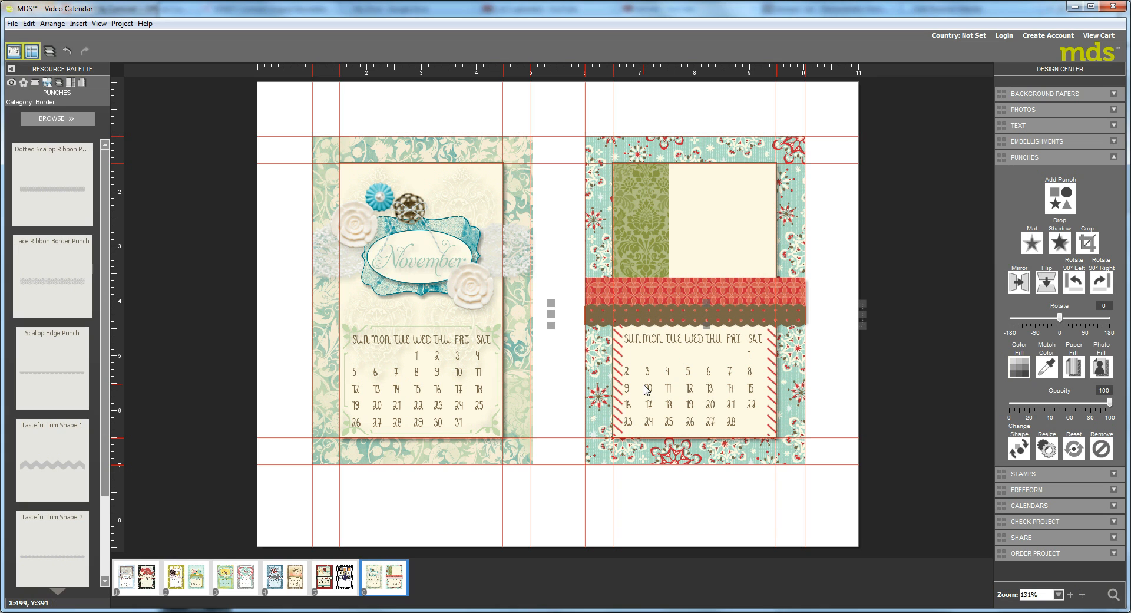
Step: Give the brown scallop border a drop shadow and send it behind the red band
{"action": "left_click", "coordinate": [1060, 243]}
{"action": "left_click", "coordinate": [680, 436]}
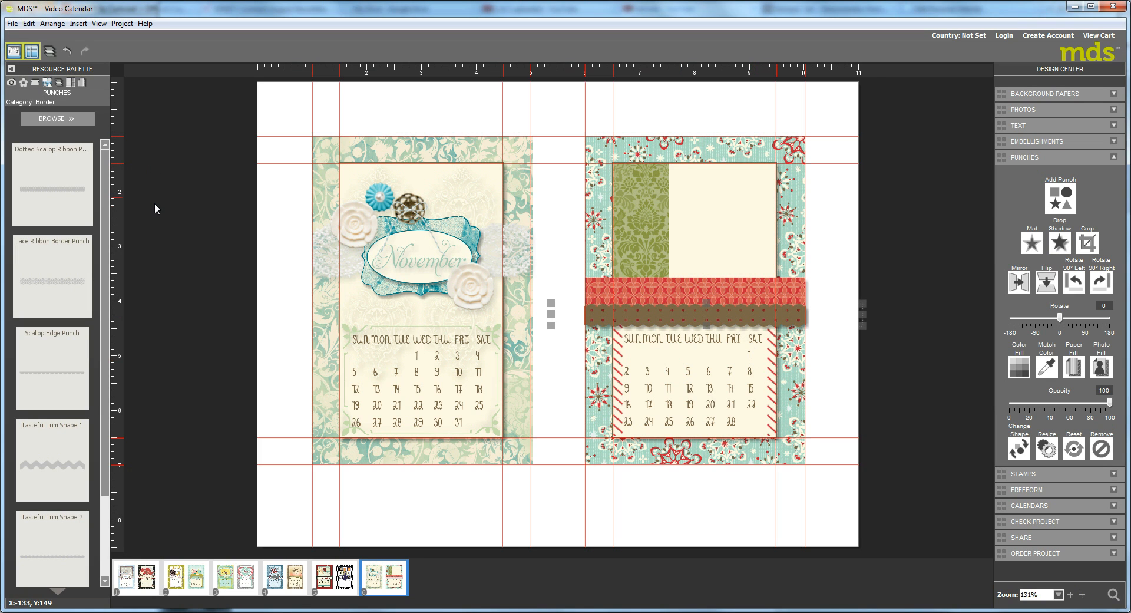
{"action": "left_click", "coordinate": [49, 52]}
{"action": "left_click", "coordinate": [85, 125]}
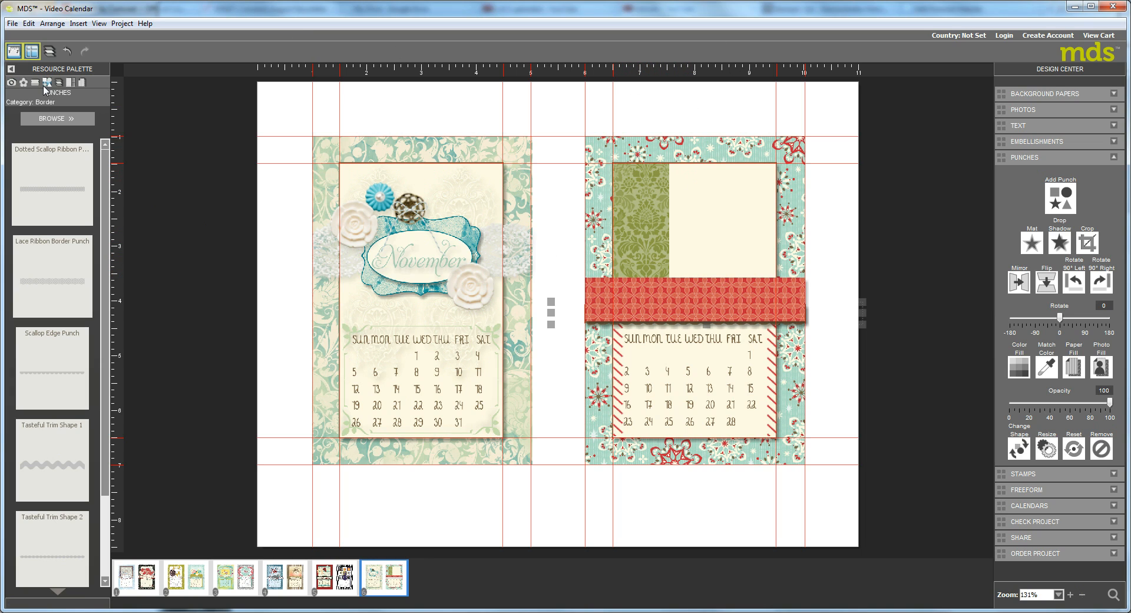
Step: Load the Joyful Times punches from the Extras category into the resource palette
{"action": "left_click", "coordinate": [63, 119]}
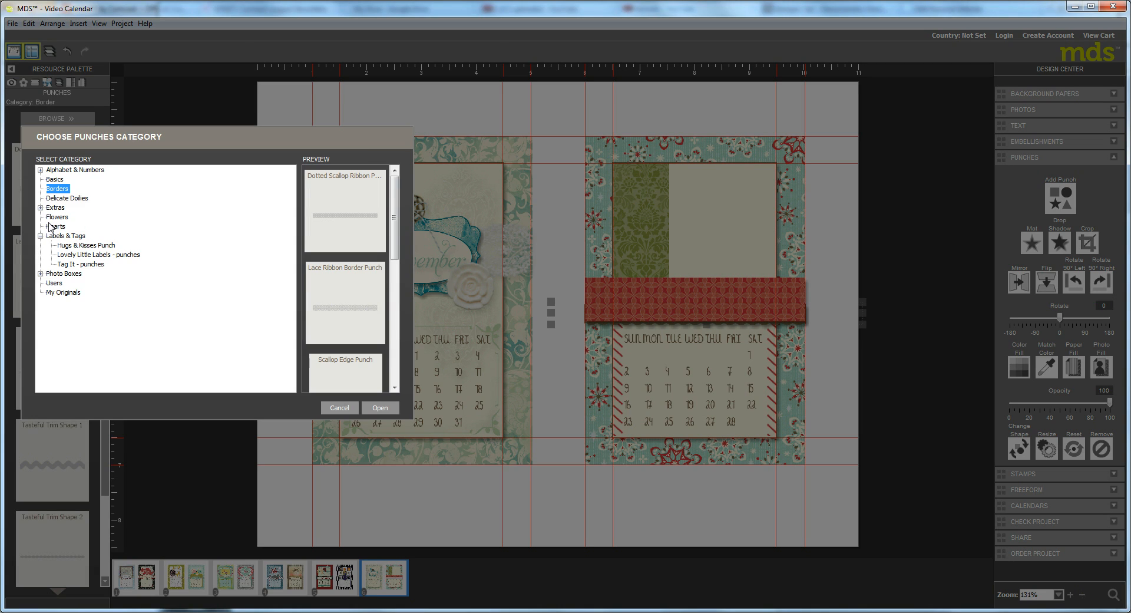
{"action": "left_click", "coordinate": [40, 208]}
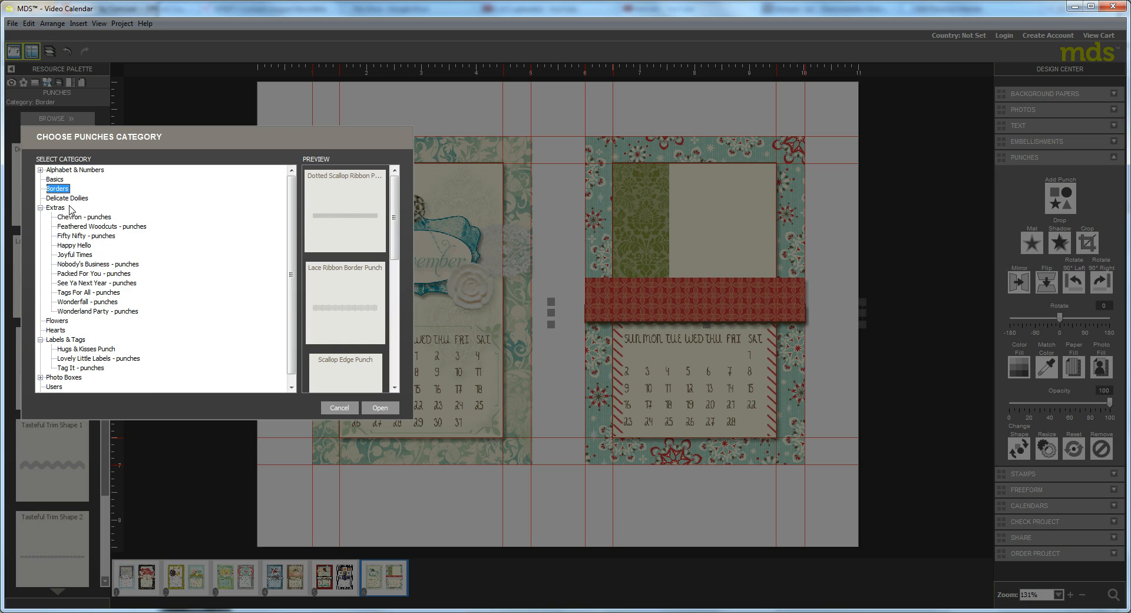
{"action": "left_click", "coordinate": [73, 256]}
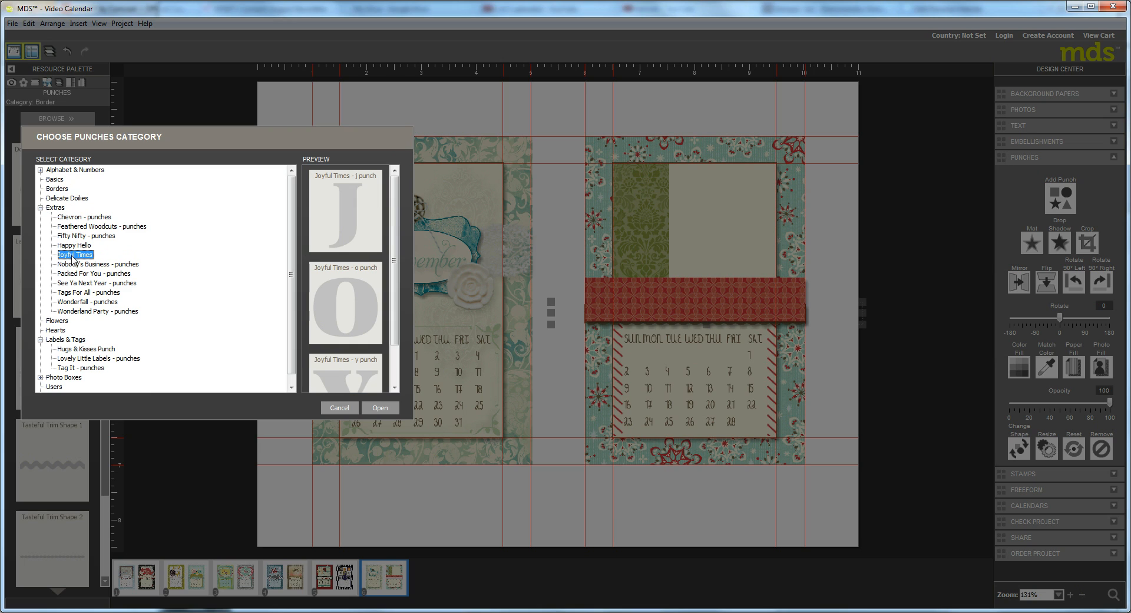
{"action": "left_click", "coordinate": [383, 408]}
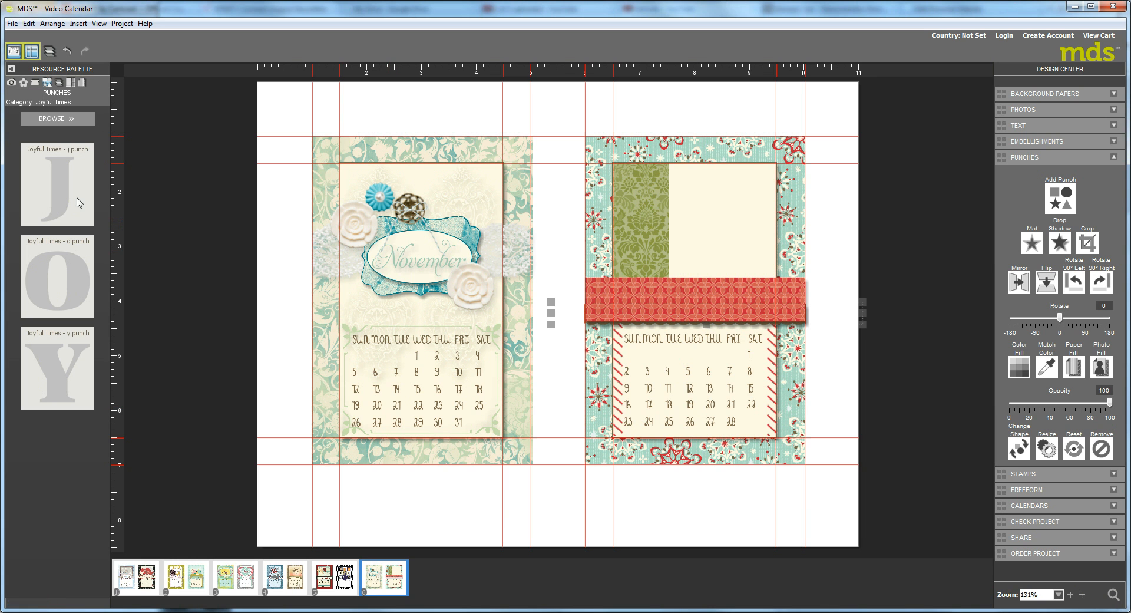
Step: Add the Joyful Times J punch, shrink it and place it over the green panel on the right-hand page
{"action": "left_click_drag", "start_coordinate": [58, 195], "coordinate": [615, 184]}
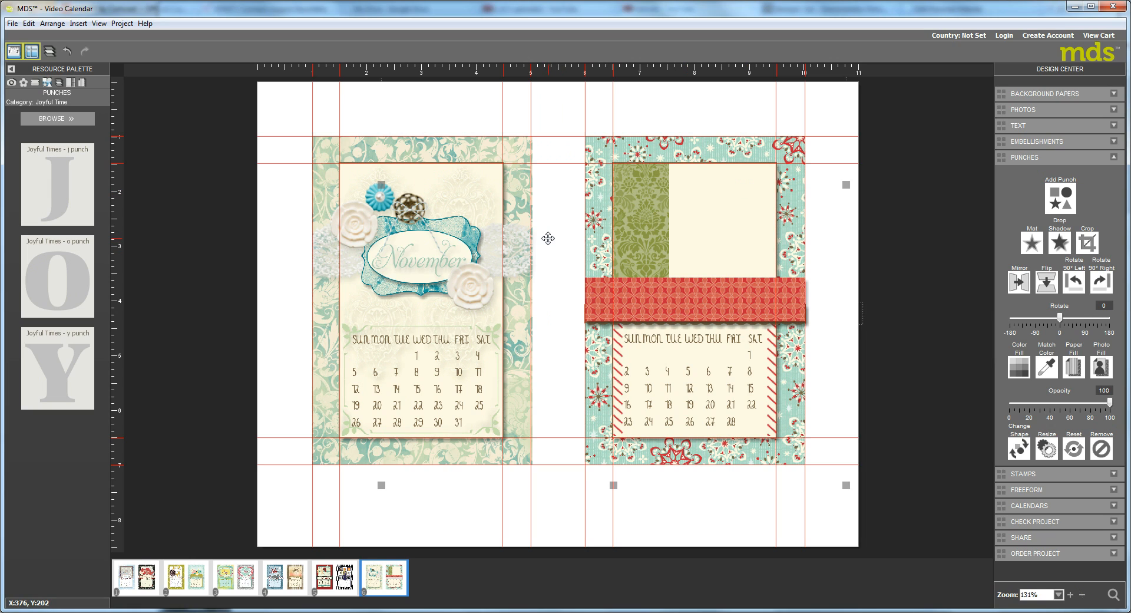
{"action": "left_click_drag", "start_coordinate": [548, 238], "coordinate": [688, 471]}
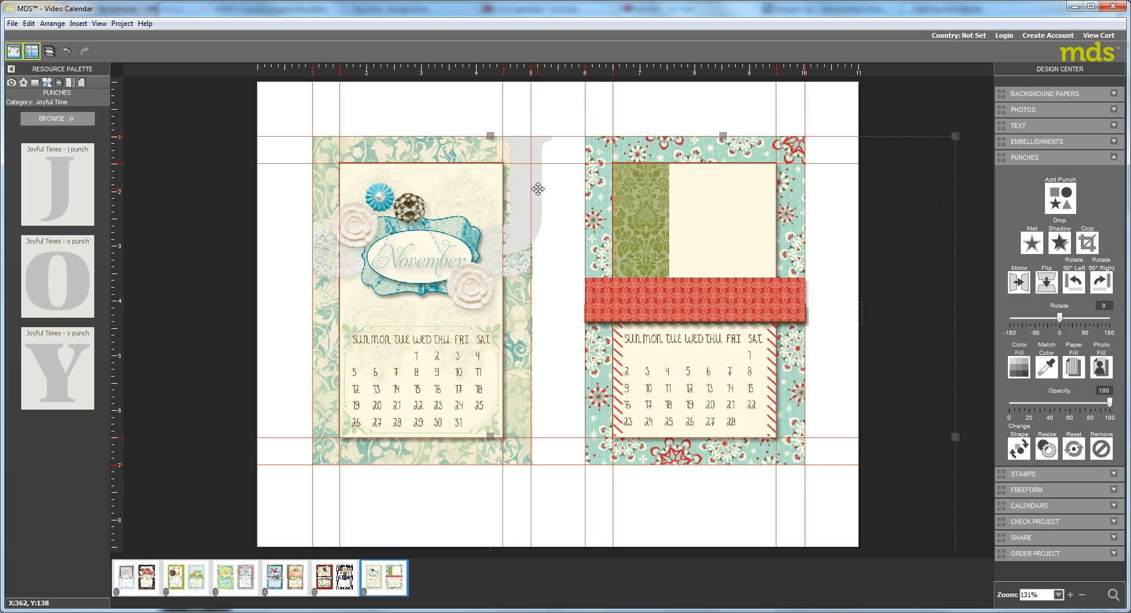
{"action": "left_click_drag", "start_coordinate": [491, 136], "coordinate": [697, 363]}
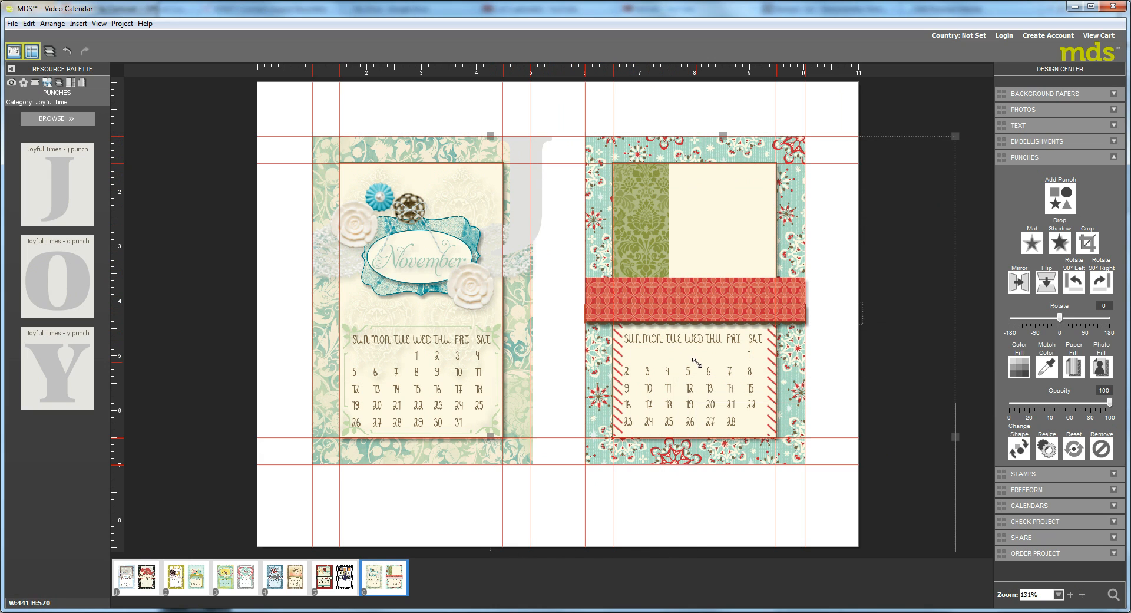
{"action": "left_click_drag", "start_coordinate": [766, 455], "coordinate": [636, 209]}
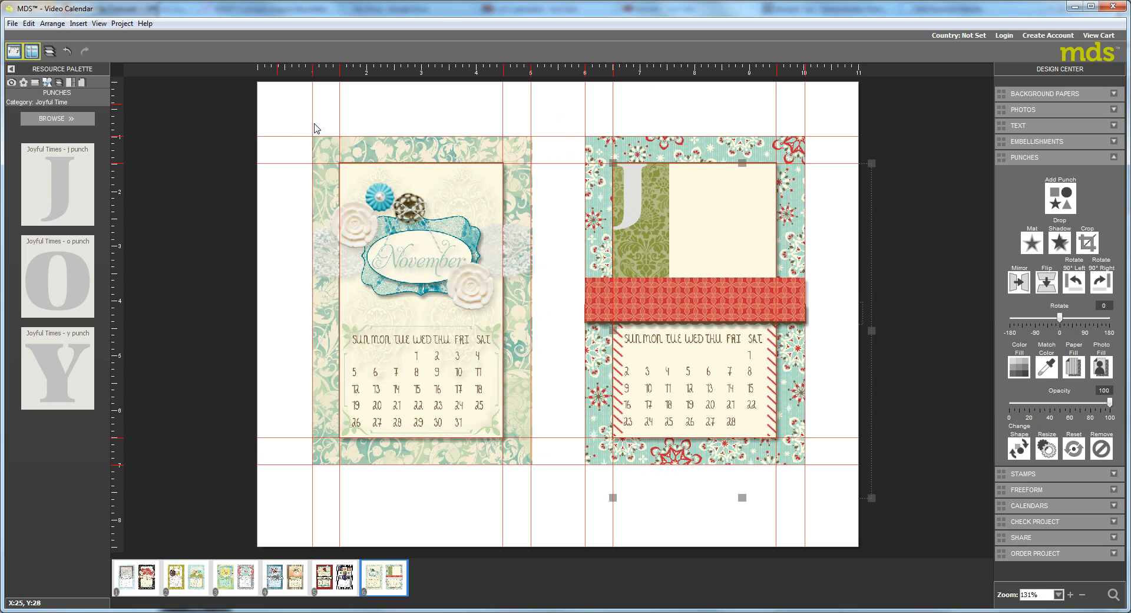
Step: Lock all objects on the November page so they cannot be moved
{"action": "left_click_drag", "start_coordinate": [277, 104], "coordinate": [560, 505]}
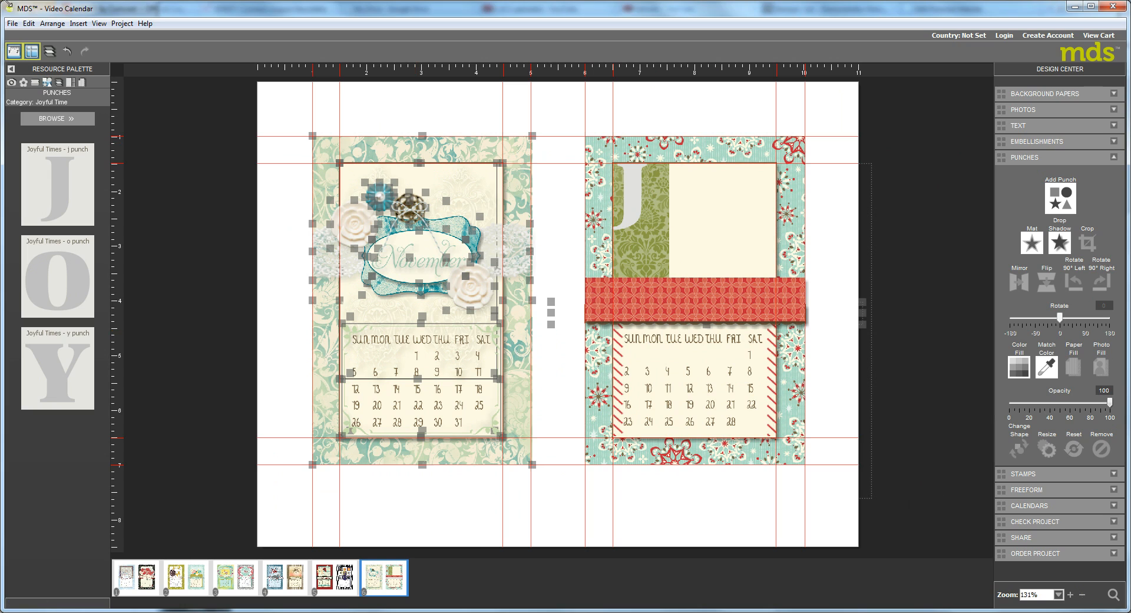
{"action": "left_click", "coordinate": [29, 24]}
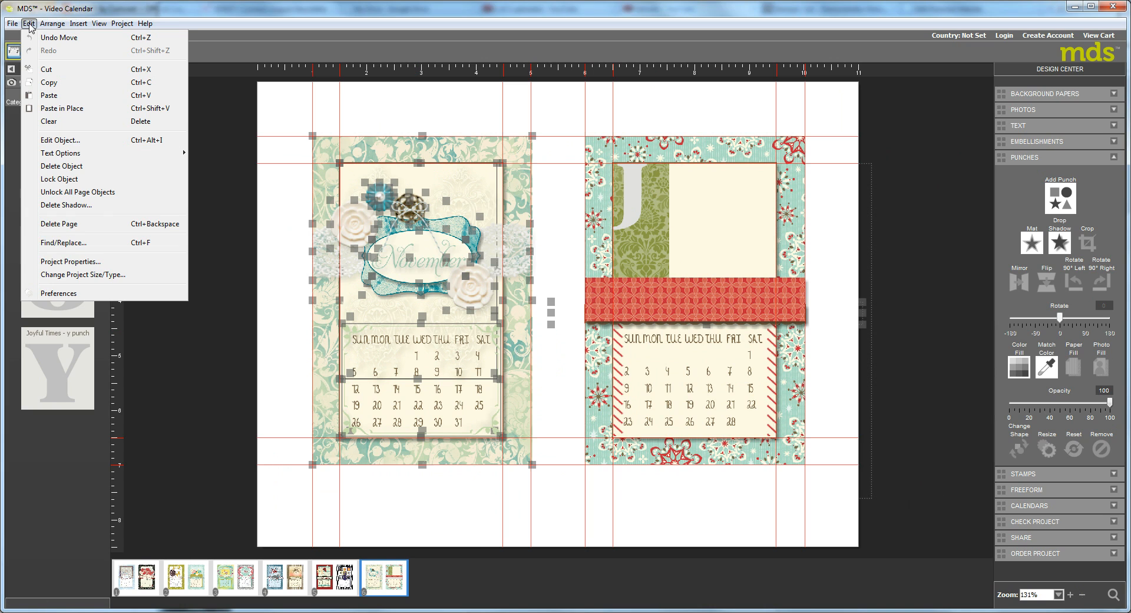
{"action": "left_click", "coordinate": [58, 179]}
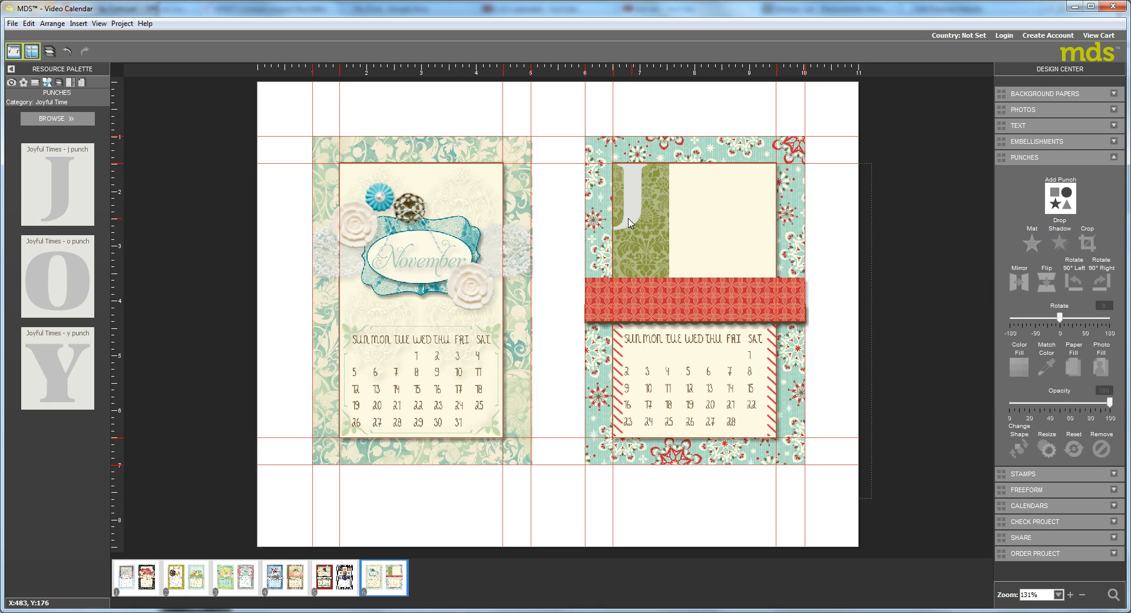
Step: Delete the shrunken J punch from the green panel
{"action": "right_click", "coordinate": [634, 178]}
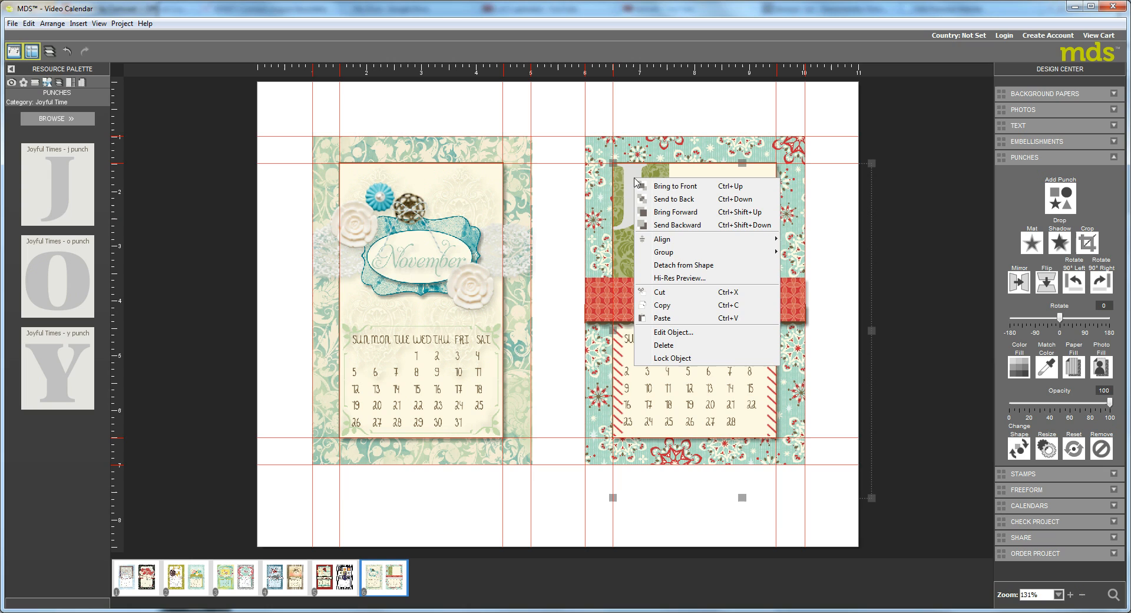
{"action": "left_click", "coordinate": [662, 346]}
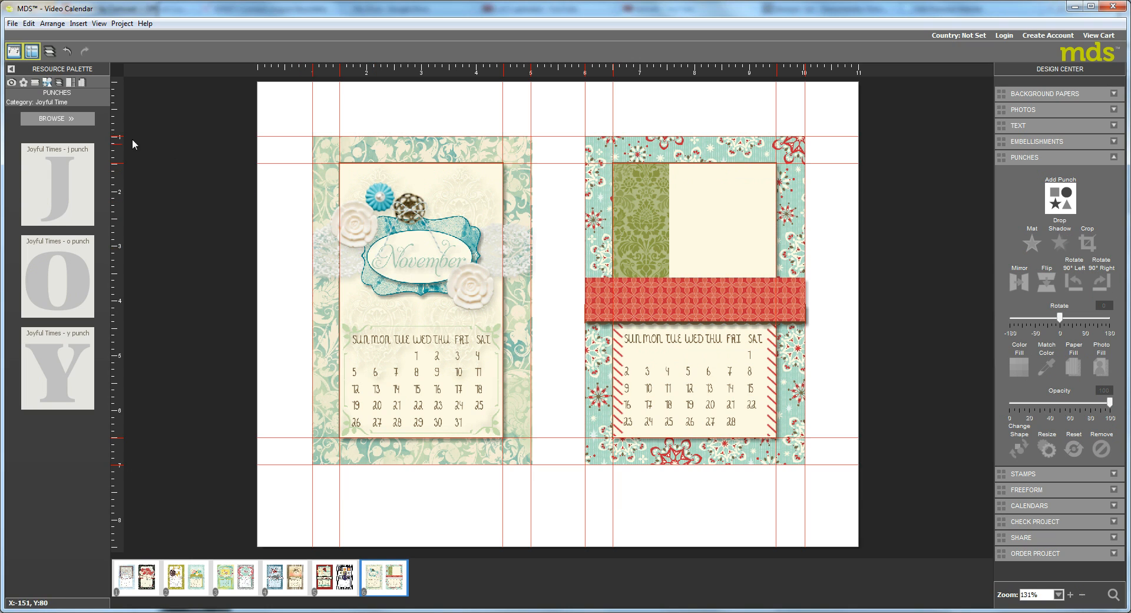
Step: Add the Joyful Times J, O and Y punches at full size and stack them vertically over the November page
{"action": "left_click_drag", "start_coordinate": [54, 197], "coordinate": [598, 220]}
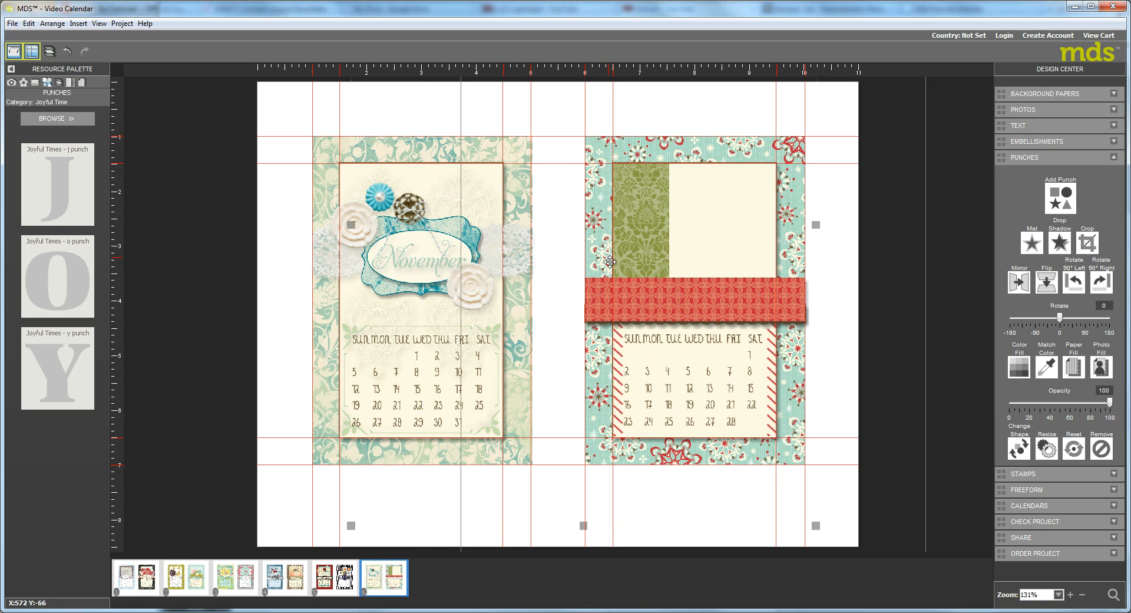
{"action": "left_click_drag", "start_coordinate": [610, 261], "coordinate": [561, 320]}
{"action": "left_click_drag", "start_coordinate": [59, 275], "coordinate": [538, 299]}
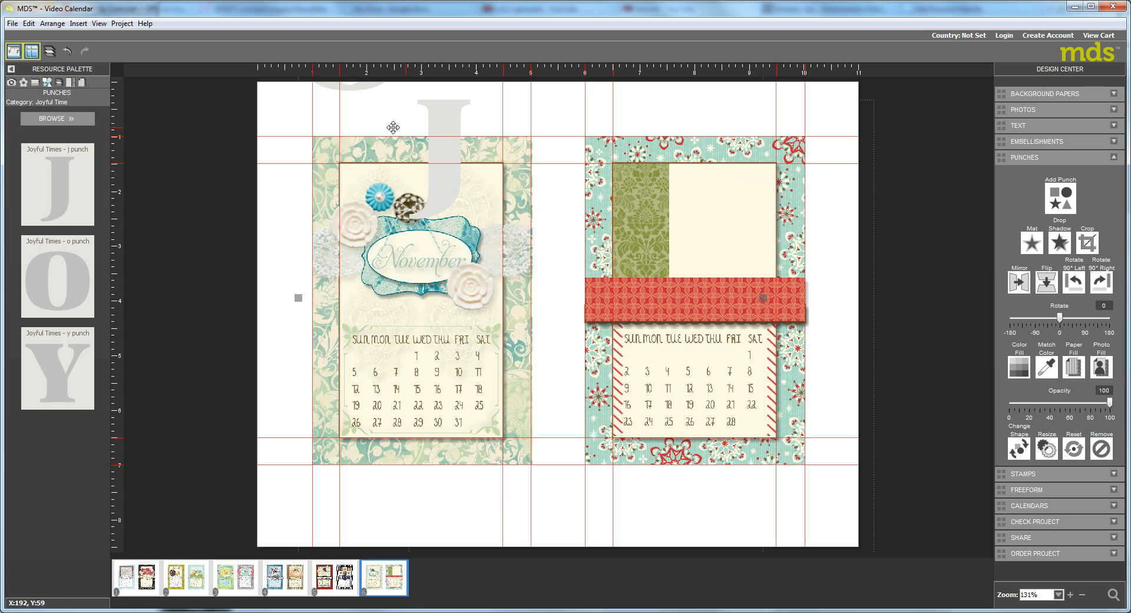
{"action": "left_click_drag", "start_coordinate": [346, 87], "coordinate": [456, 312]}
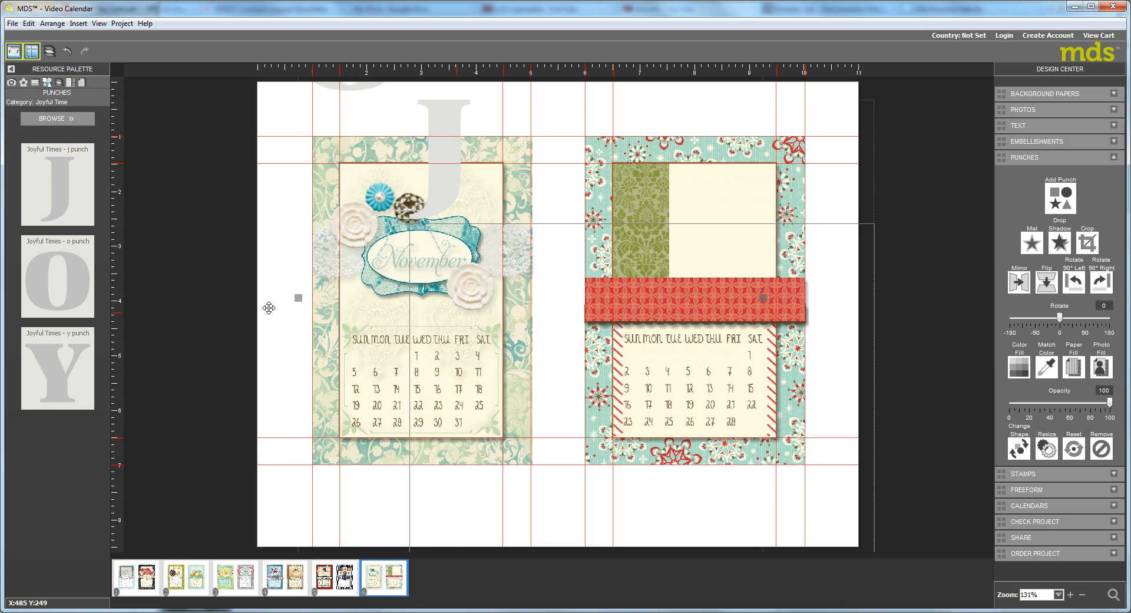
{"action": "left_click_drag", "start_coordinate": [56, 380], "coordinate": [501, 402]}
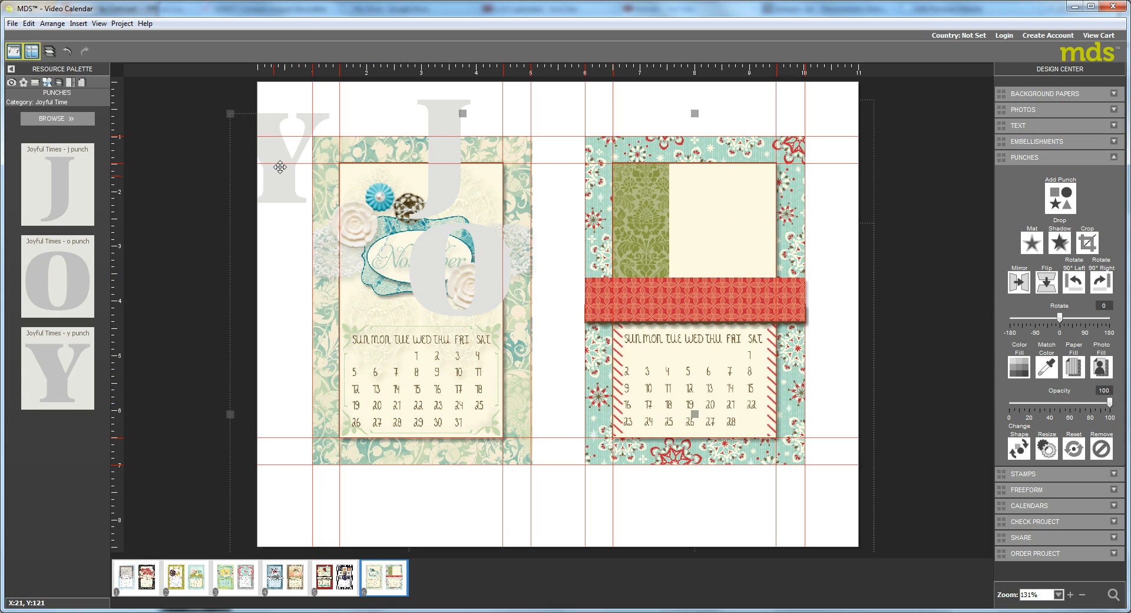
{"action": "left_click_drag", "start_coordinate": [270, 151], "coordinate": [462, 357]}
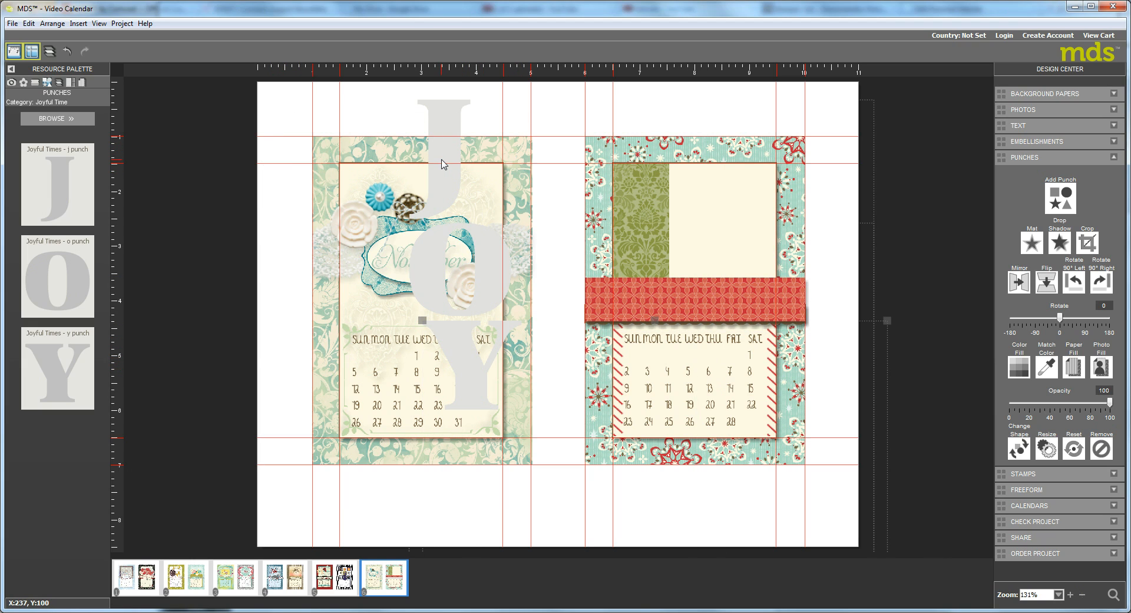
Step: Move the J, O and Y punches onto the right-hand calendar page as a vertical column, shifting the J slightly right over the O
{"action": "left_click_drag", "start_coordinate": [442, 159], "coordinate": [641, 153]}
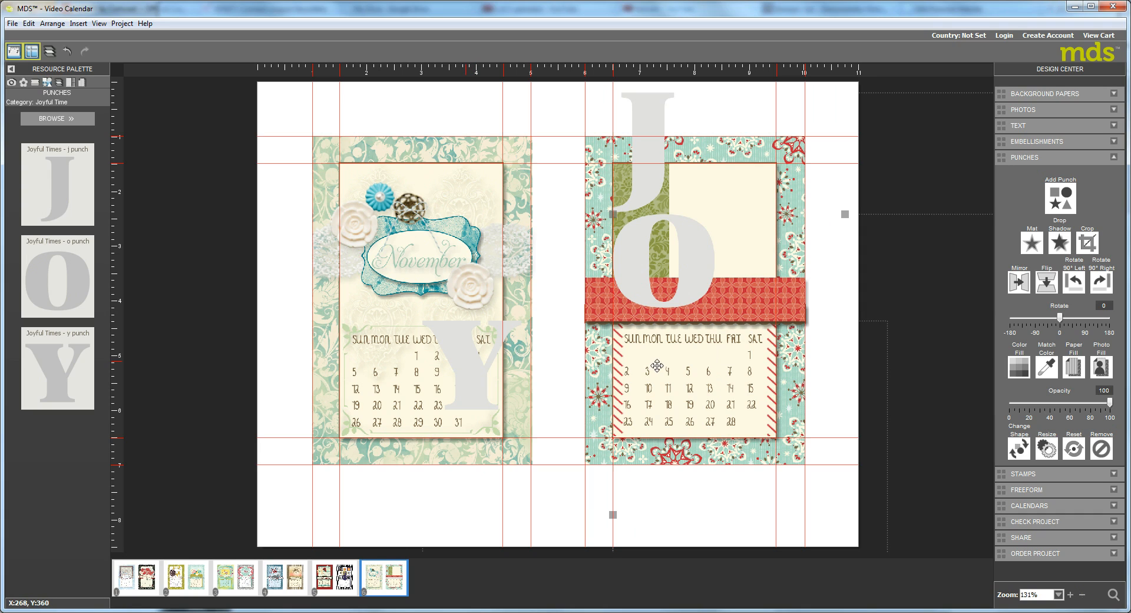
{"action": "left_click_drag", "start_coordinate": [658, 365], "coordinate": [654, 353]}
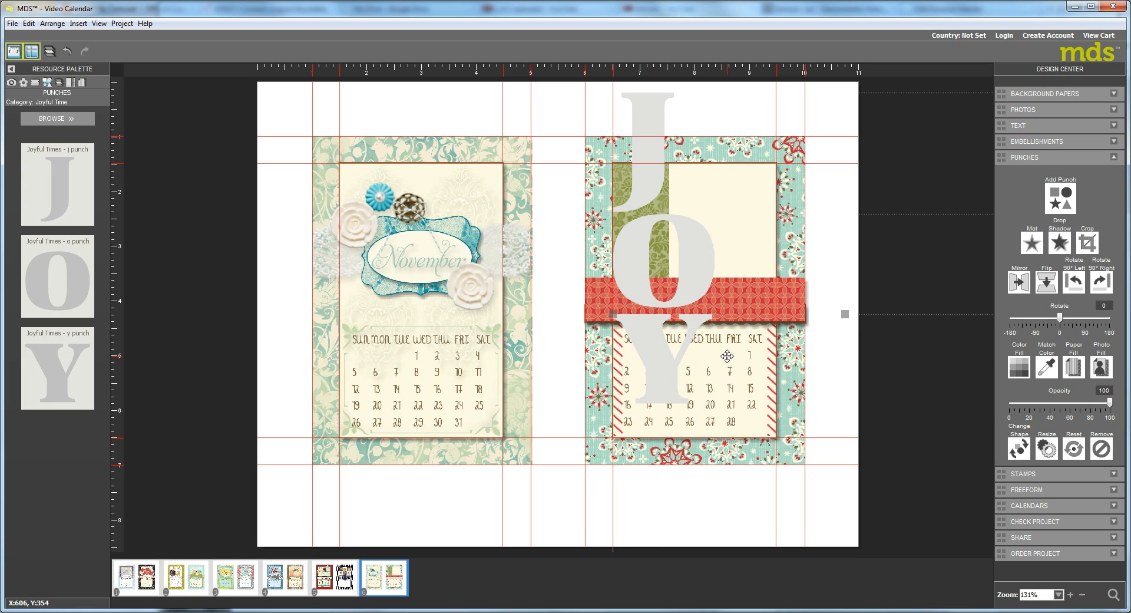
{"action": "left_click", "coordinate": [646, 157]}
{"action": "left_click", "coordinate": [654, 136]}
{"action": "left_click", "coordinate": [651, 147]}
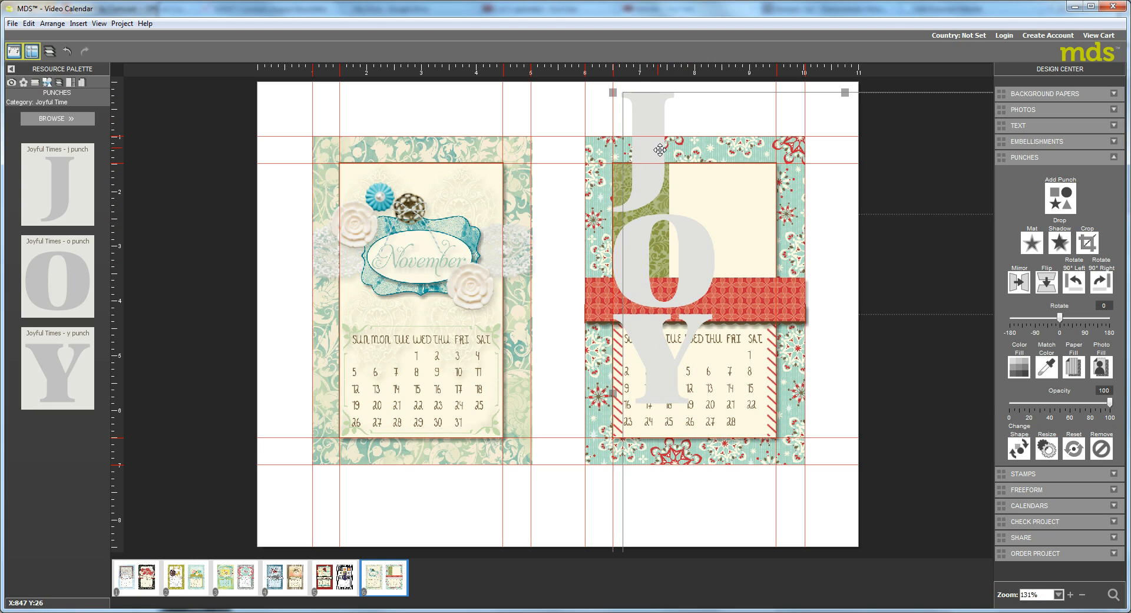
{"action": "left_click_drag", "start_coordinate": [660, 152], "coordinate": [669, 152]}
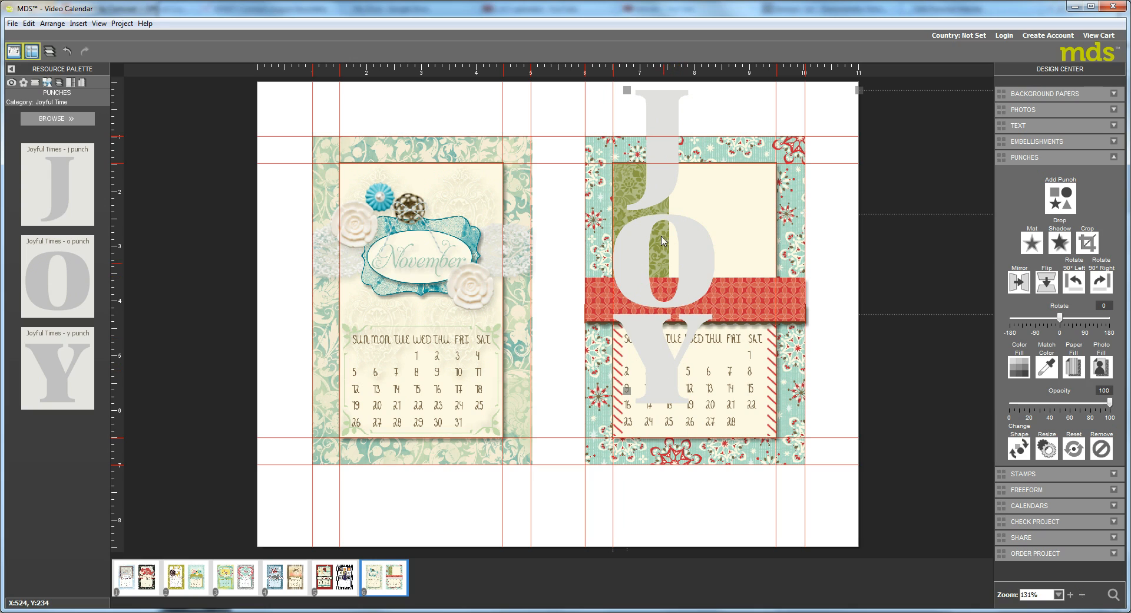
{"action": "left_click", "coordinate": [666, 164]}
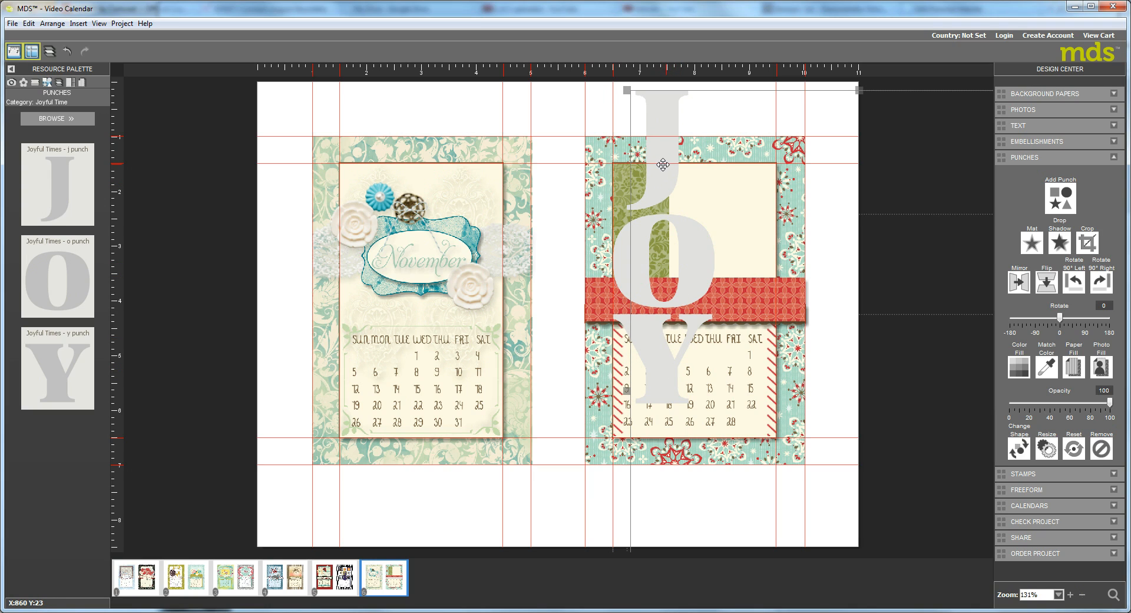
{"action": "mouse_move", "coordinate": [665, 165]}
{"action": "left_mouse_down"}
{"action": "mouse_move", "coordinate": [669, 134]}
{"action": "mouse_move", "coordinate": [668, 157]}
{"action": "left_mouse_up"}
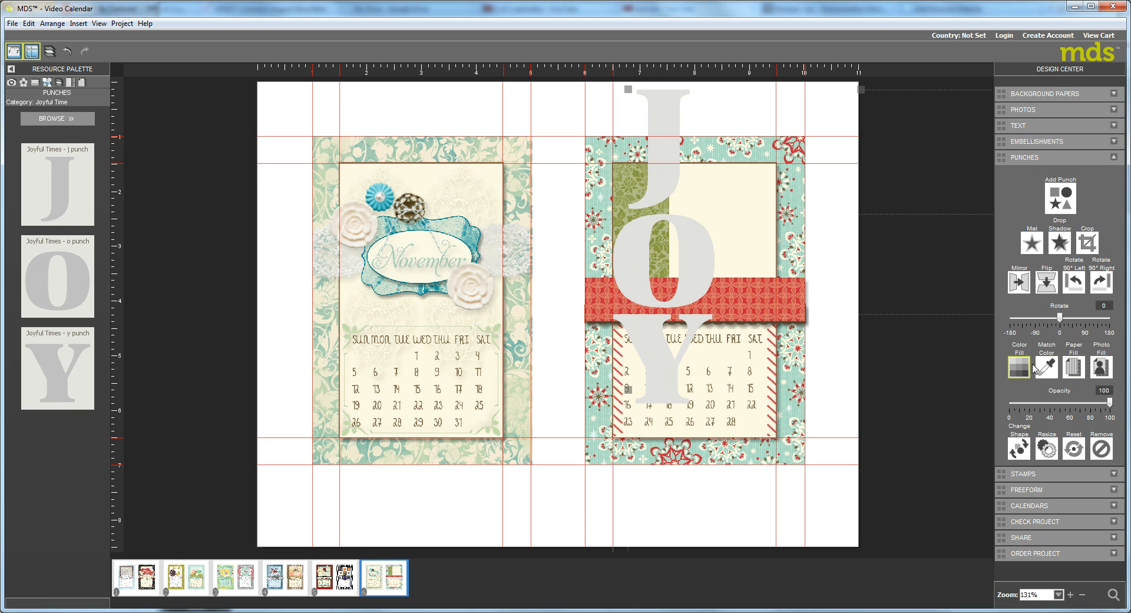
Step: Open the background paper fill options for the J punch
{"action": "left_click", "coordinate": [1071, 367]}
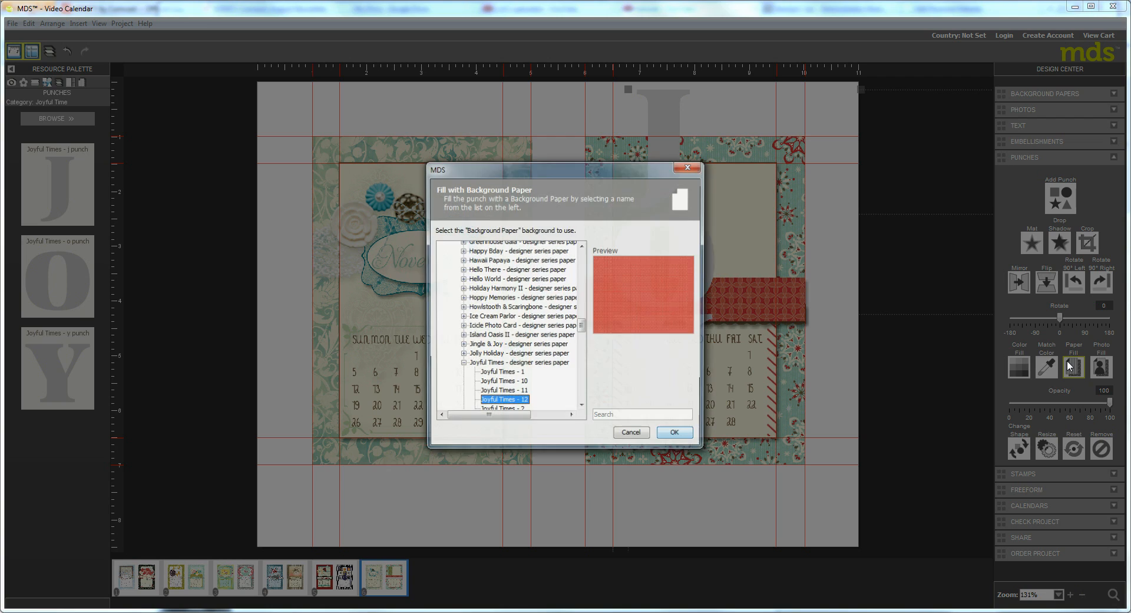